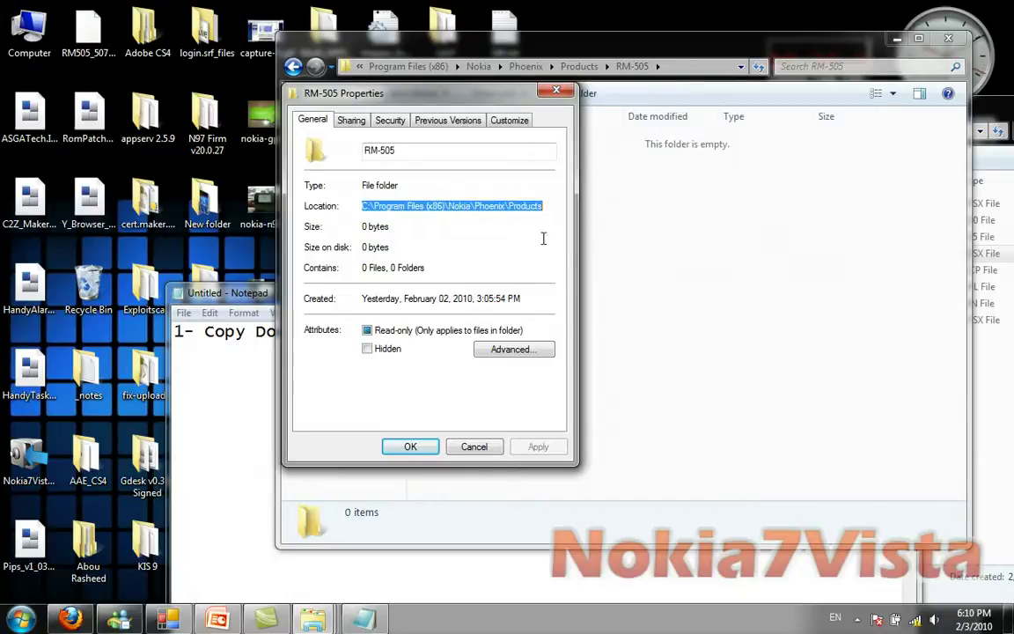
Add the path "C:\Program Files (x86)\Nokia\Phoenix\Products\RM-***" below the first instruction in the Notepad text
{"action": "left_click", "coordinate": [240, 385]}
{"action": "key", "text": "Return"}
{"action": "type", "text": "C:\\Program Files (x86)\\Nokia\\Phoenix\\Products"}
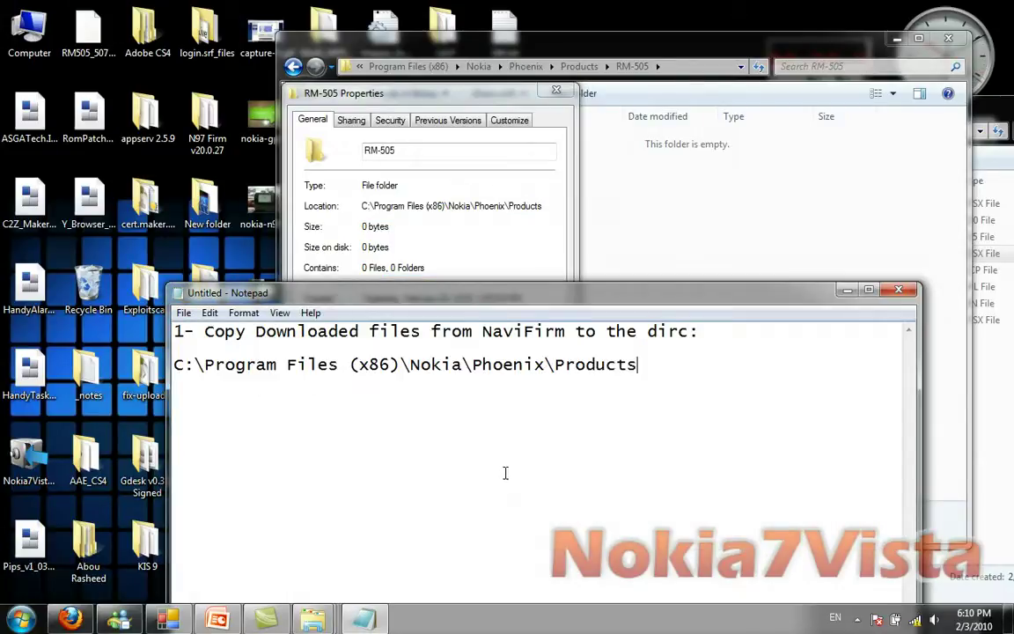
{"action": "type", "text": "\\RM"}
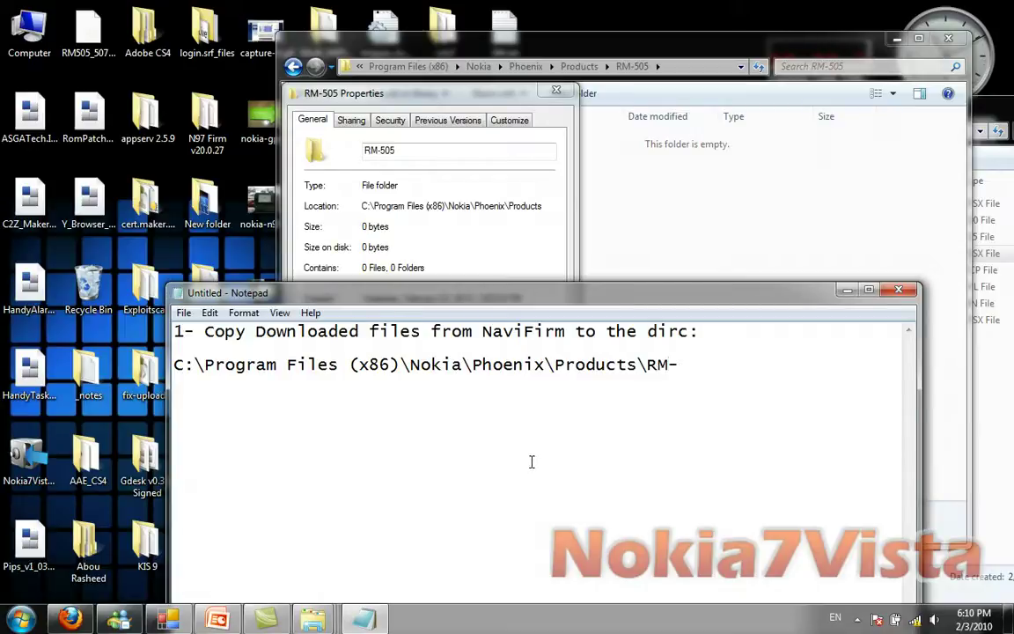
{"action": "type", "text": "-***  N"}
Write the line "Note: RM-*** means your RM version that your phone is using" below the path
{"action": "type", "text": "ote"}
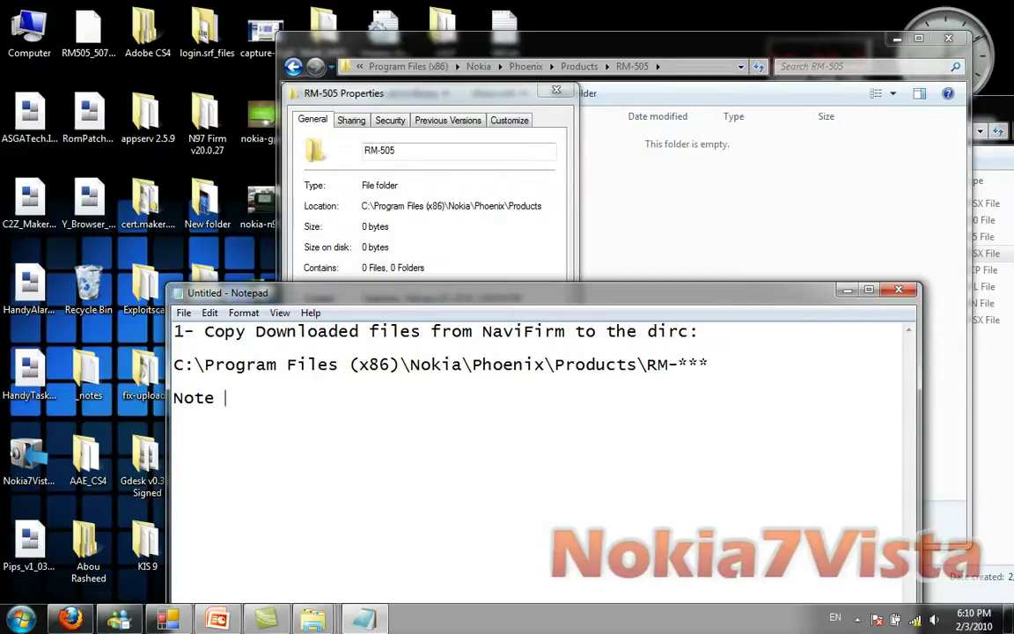
{"action": "type", "text": ": RM-*** "}
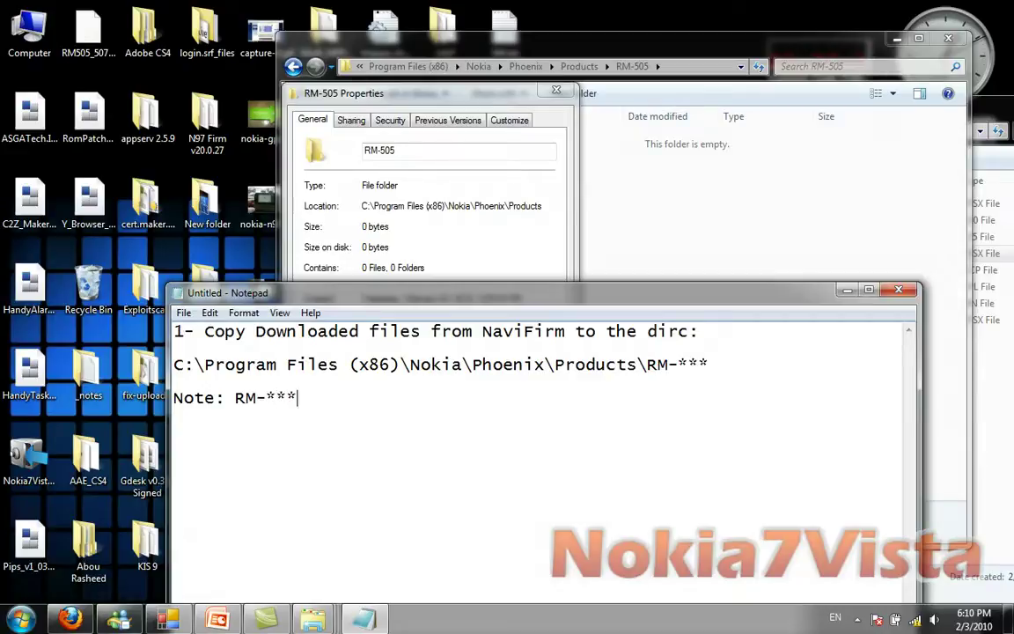
{"action": "type", "text": "means your RM version "}
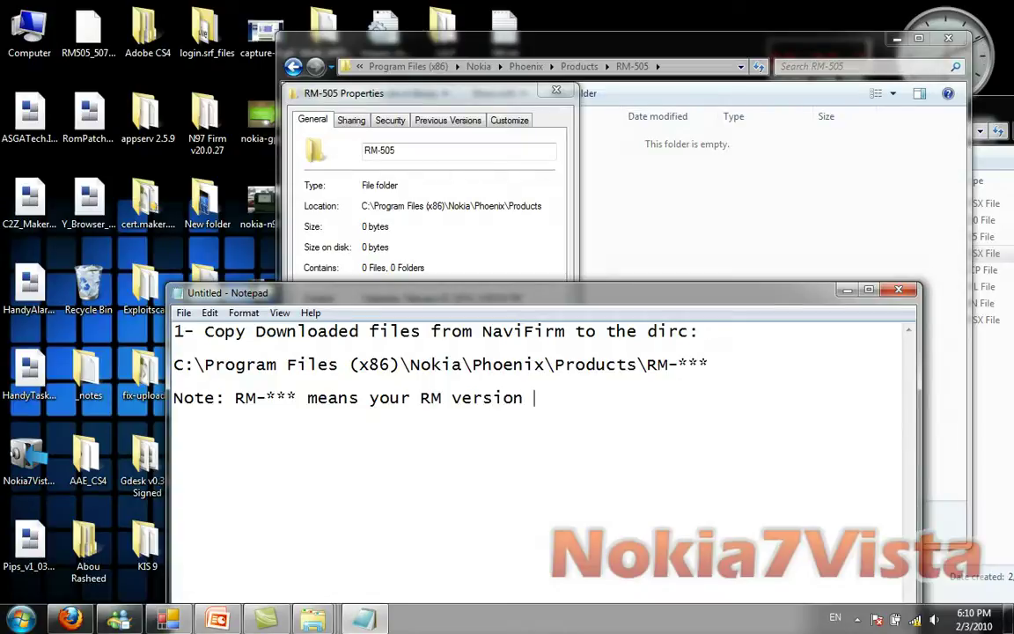
{"action": "type", "text": "that your "}
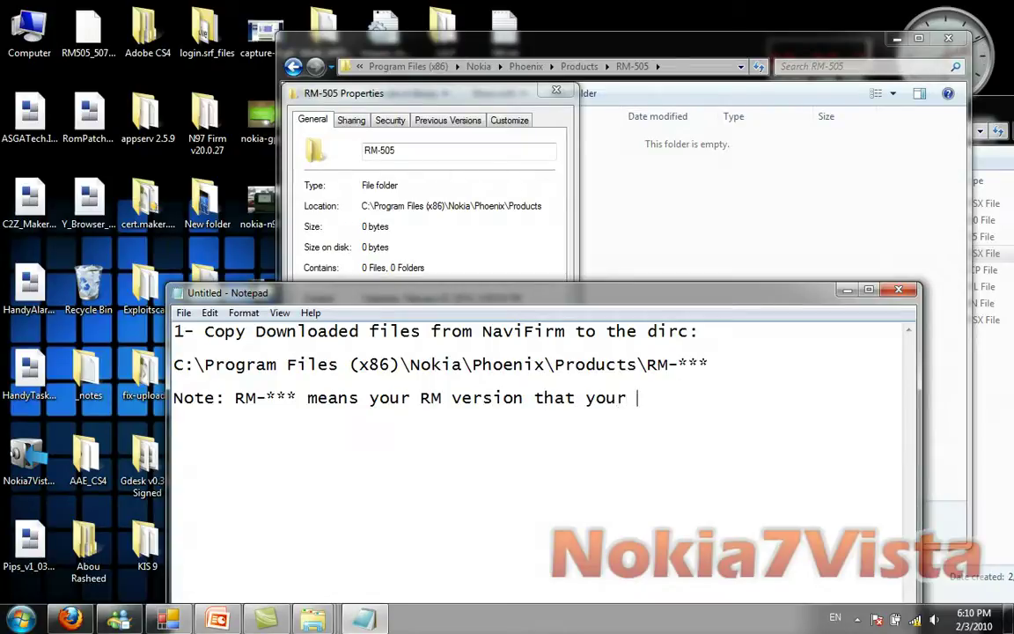
{"action": "type", "text": "phone"}
{"action": "key", "text": "BackSpace"}
{"action": "type", "text": "ne is using  "}
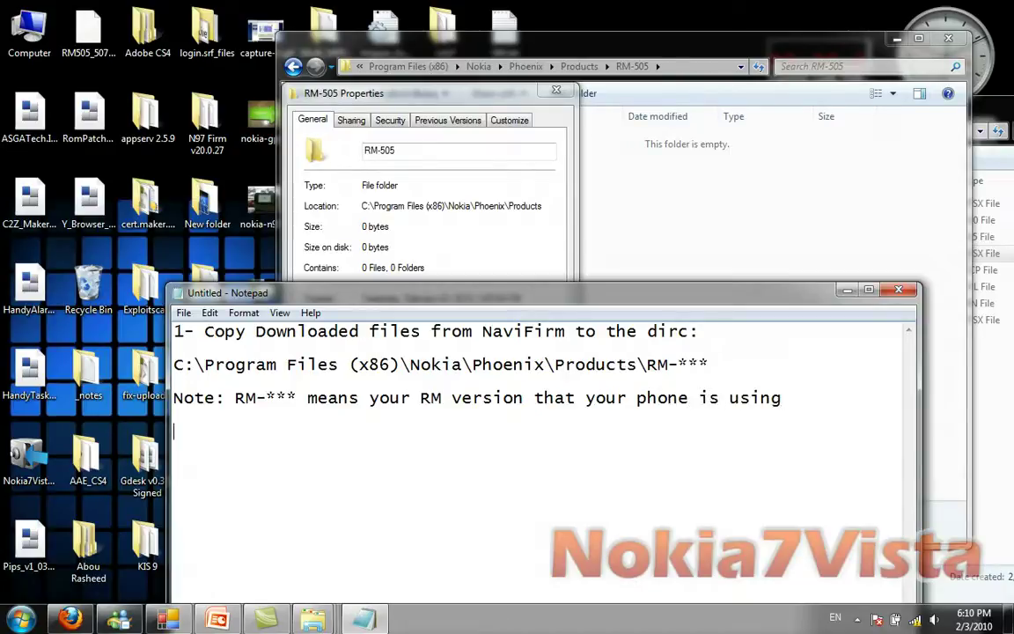
Add a dashed separator line below the note, with "Watch this" written above it
{"action": "type", "text": "----------------"}
{"action": "key", "text": "Return"}
{"action": "key", "text": "Return"}
{"action": "type", "text": "Wa"}
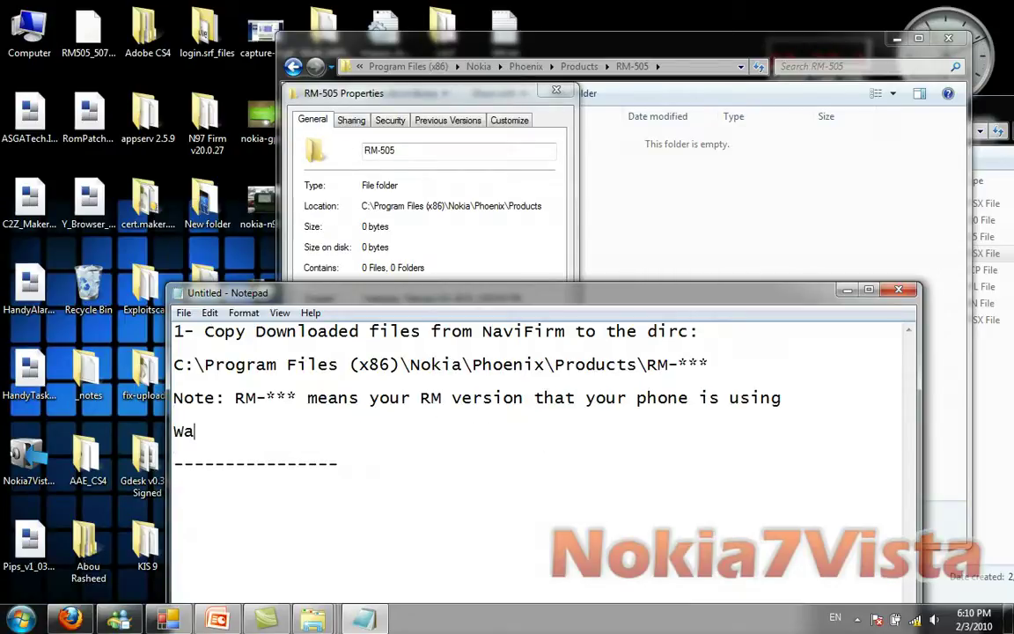
{"action": "type", "text": "tch this"}
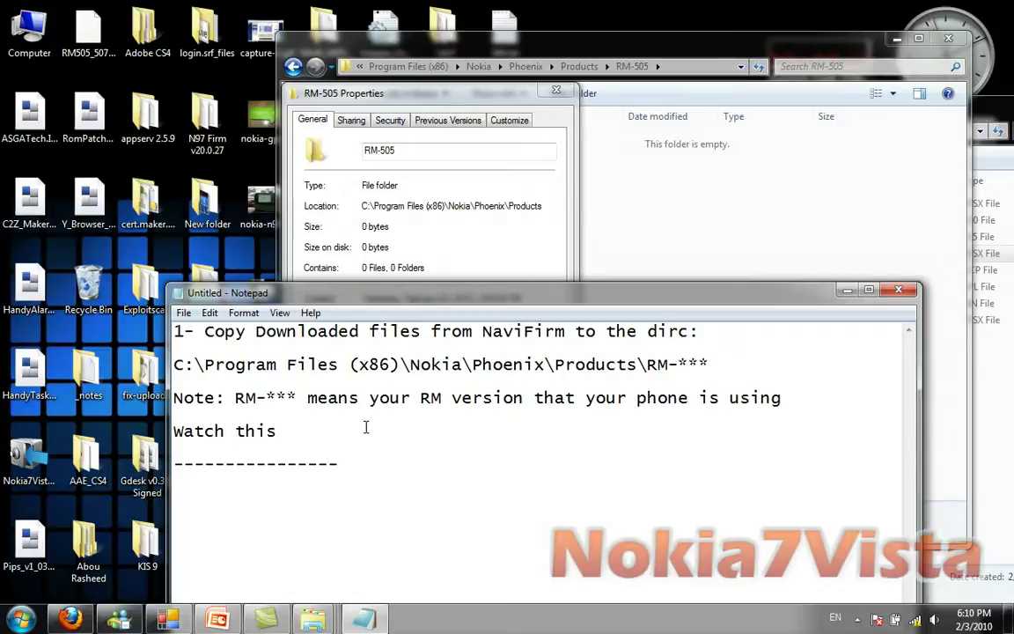
Arrange the RM-505 folder beside the "V21 + Arabic + Hacked =)" folder and copy all firmware files from the latter
{"action": "left_click", "coordinate": [634, 214]}
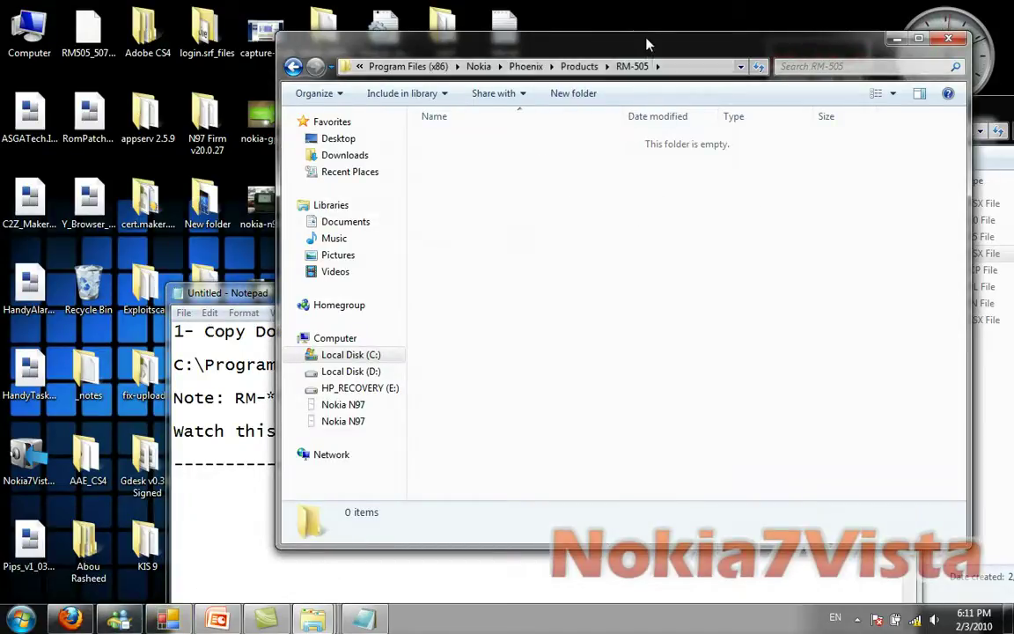
{"action": "left_click_drag", "start_coordinate": [605, 33], "coordinate": [352, 54]}
{"action": "left_click", "coordinate": [748, 119]}
{"action": "left_click_drag", "start_coordinate": [790, 371], "coordinate": [745, 204]}
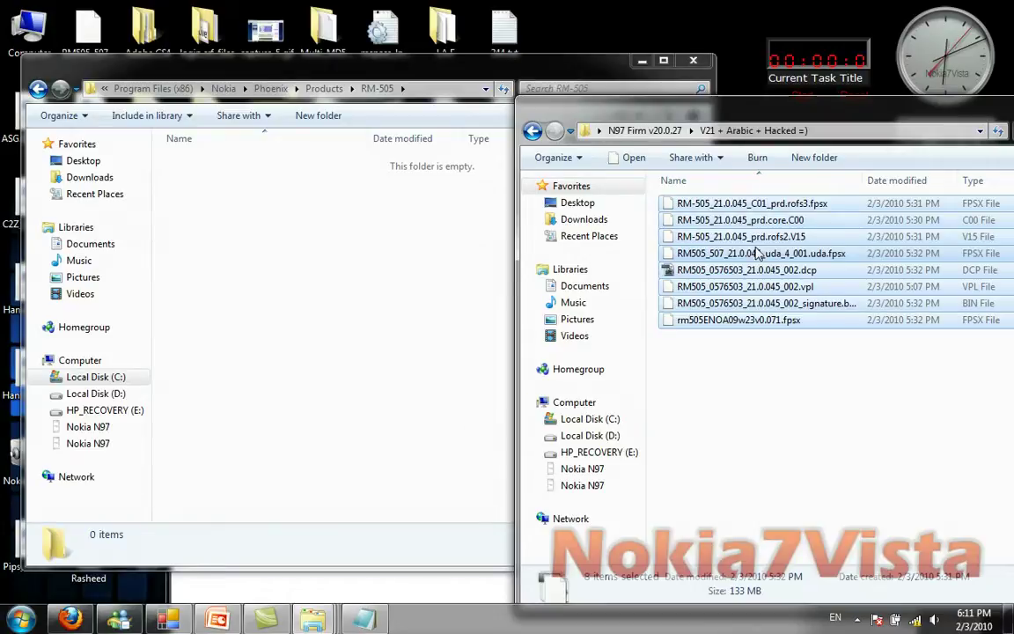
{"action": "right_click", "coordinate": [715, 250]}
{"action": "left_click", "coordinate": [754, 504]}
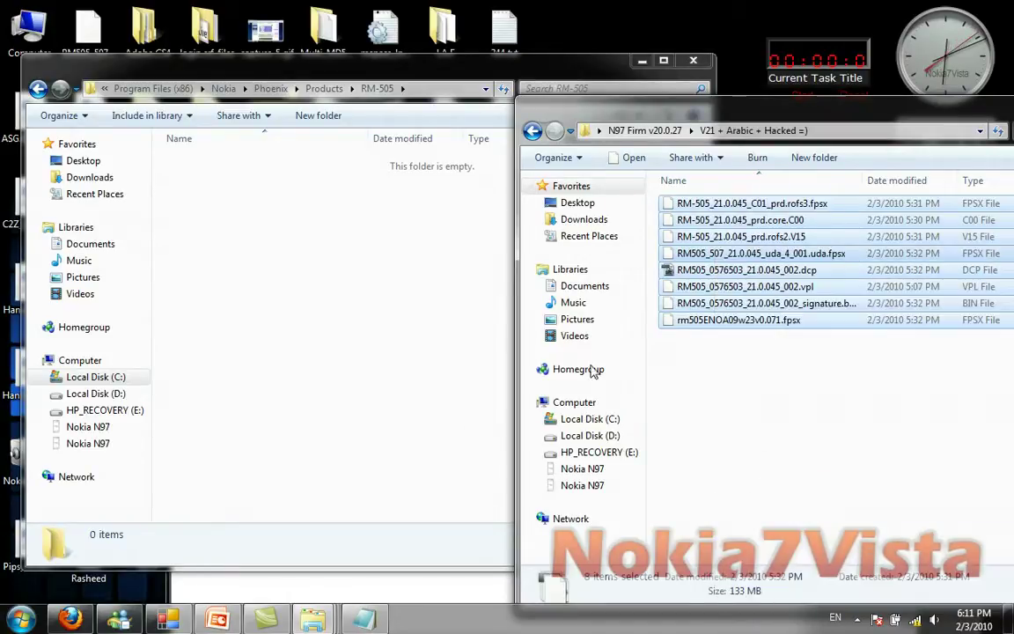
Paste the copied firmware files into the Phoenix Products RM-505 folder, granting administrator permission for all items
{"action": "left_click", "coordinate": [361, 269]}
{"action": "right_click", "coordinate": [319, 236]}
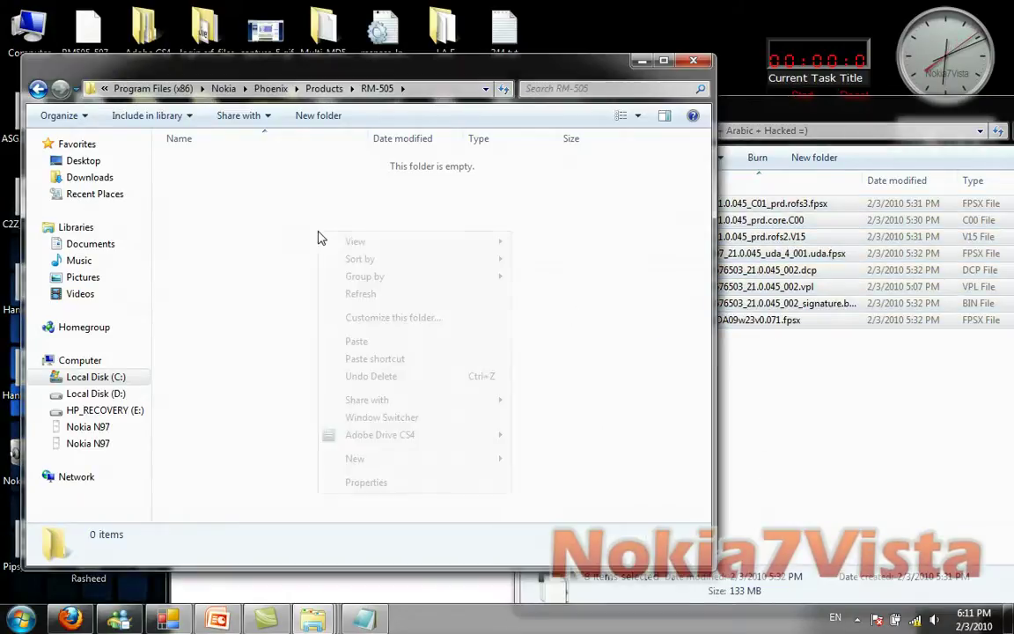
{"action": "left_click", "coordinate": [409, 342]}
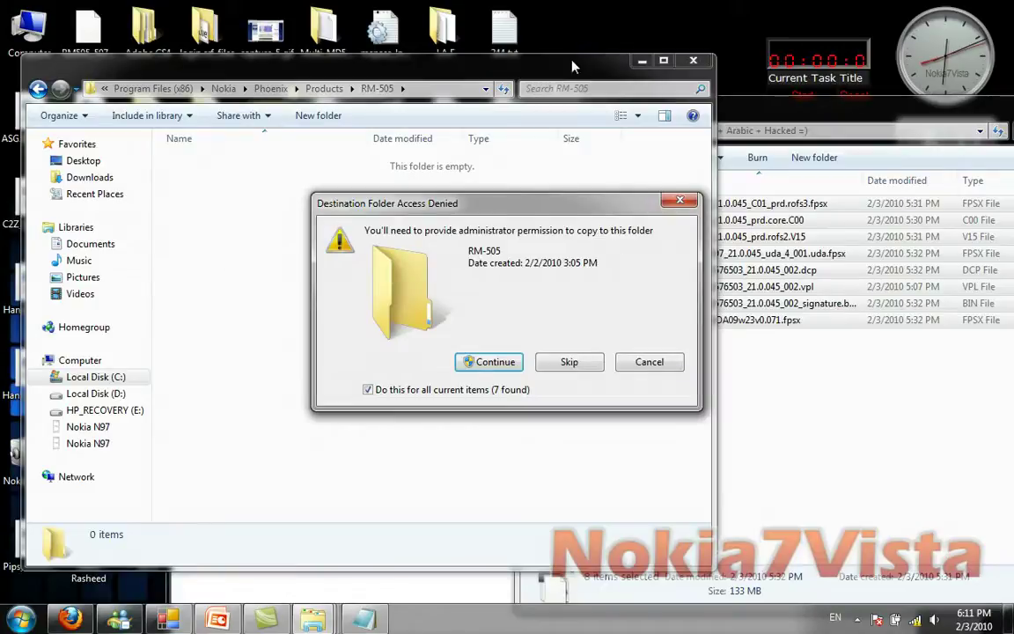
{"action": "left_click", "coordinate": [489, 362]}
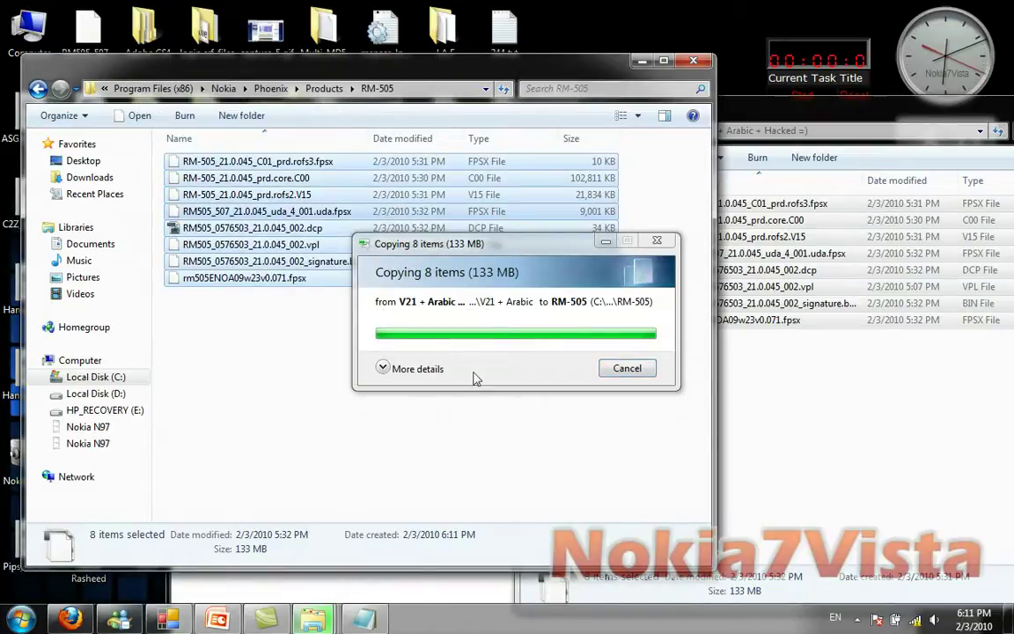
Move the RM-505 folder window clear of the notes and select the file RM505_507_21.0.045_uda_4_001.uda.fpsx
{"action": "left_click", "coordinate": [292, 393]}
{"action": "left_click_drag", "start_coordinate": [295, 69], "coordinate": [539, 90]}
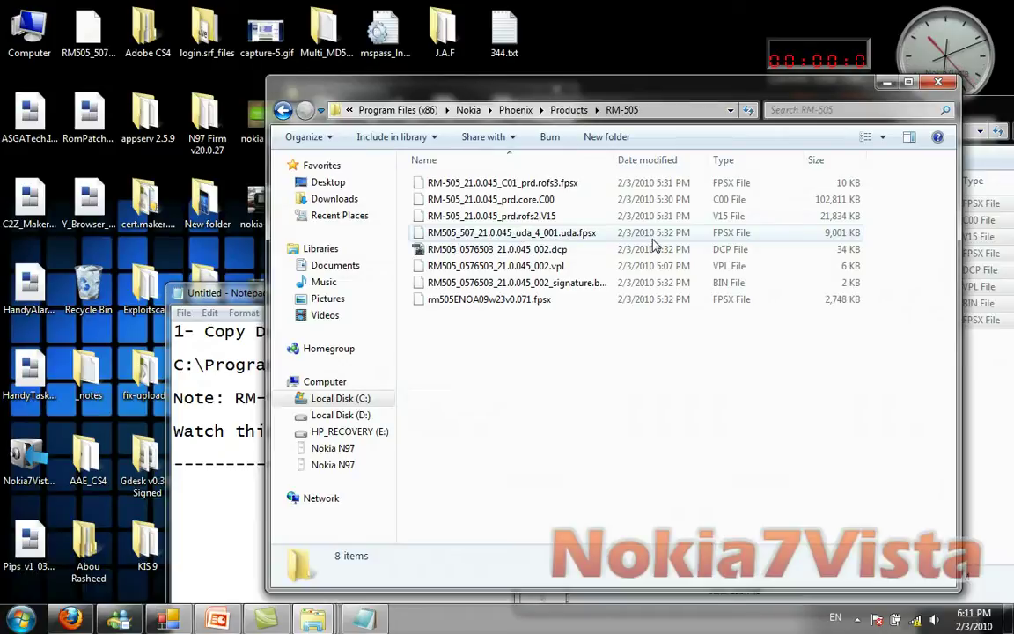
{"action": "left_click", "coordinate": [655, 236]}
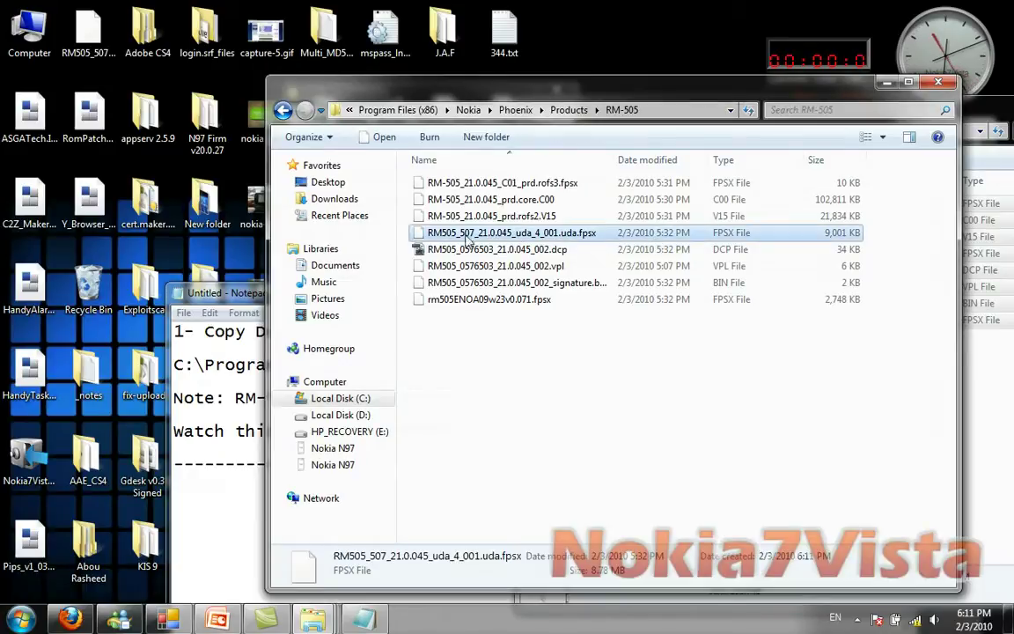
Write "See the file that I highlighted, search in your downloaded files for" below the dashed line in the Notepad text
{"action": "left_click", "coordinate": [204, 487]}
{"action": "type", "text": "2-"}
{"action": "key", "text": "BackSpace"}
{"action": "key", "text": "BackSpace"}
{"action": "key", "text": "BackSpace"}
{"action": "type", "text": "S"}
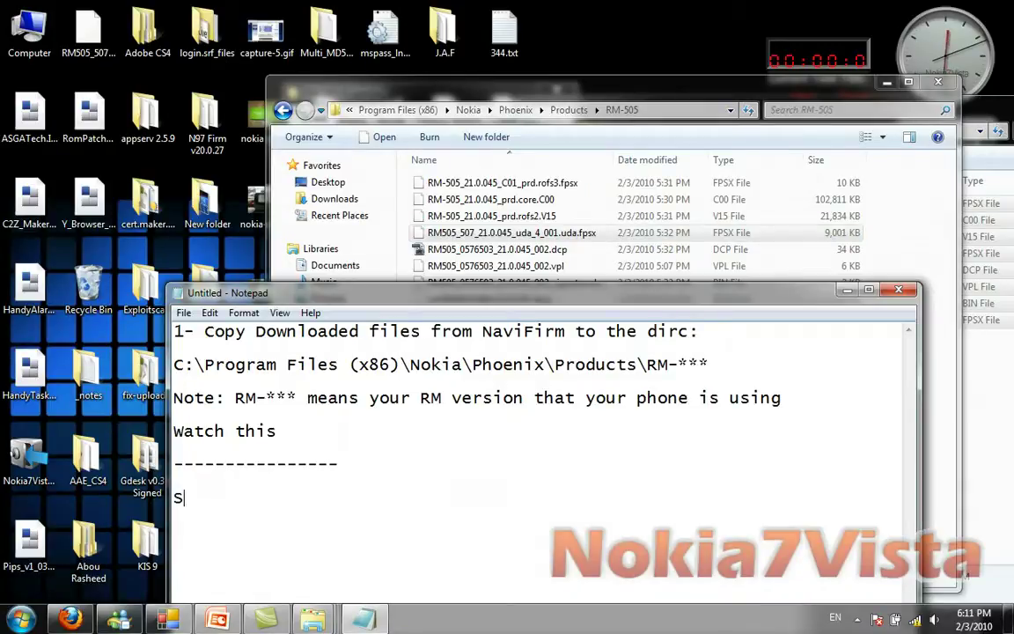
{"action": "type", "text": "ee tha"}
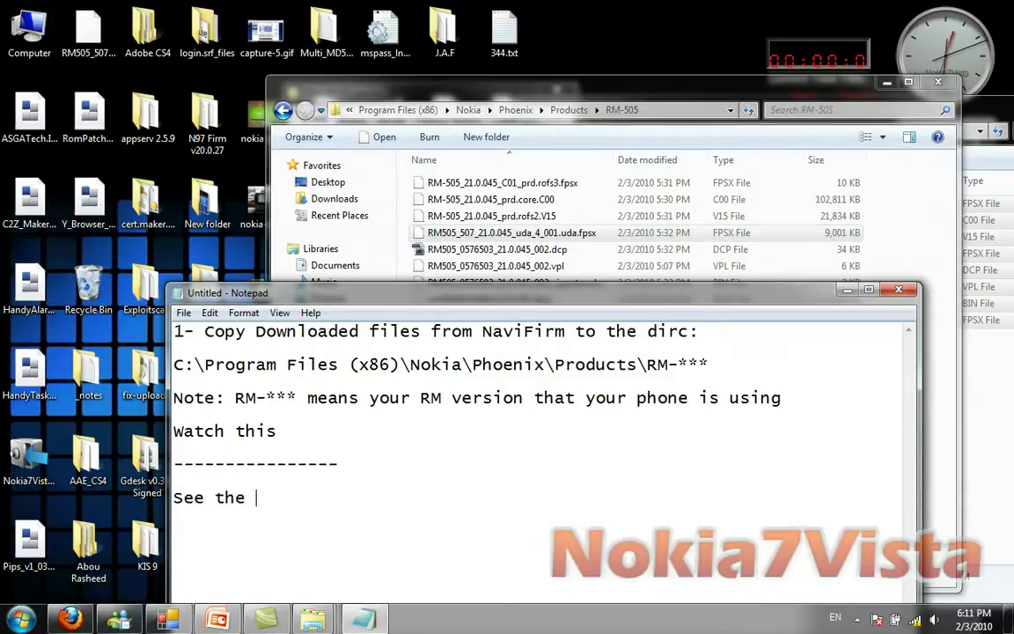
{"action": "type", "text": " file tha"}
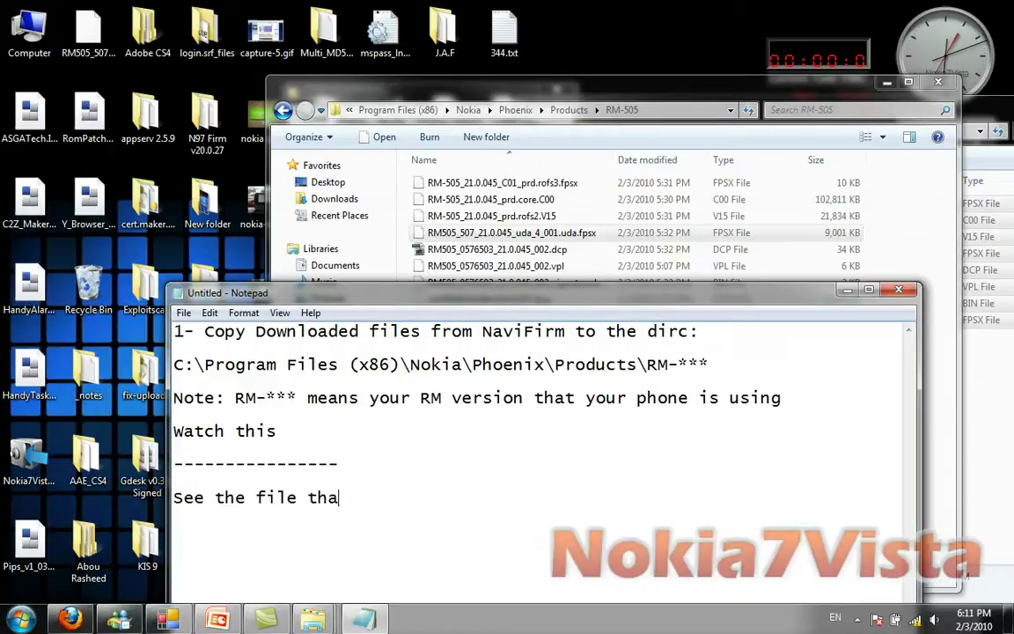
{"action": "type", "text": "t I highligh"}
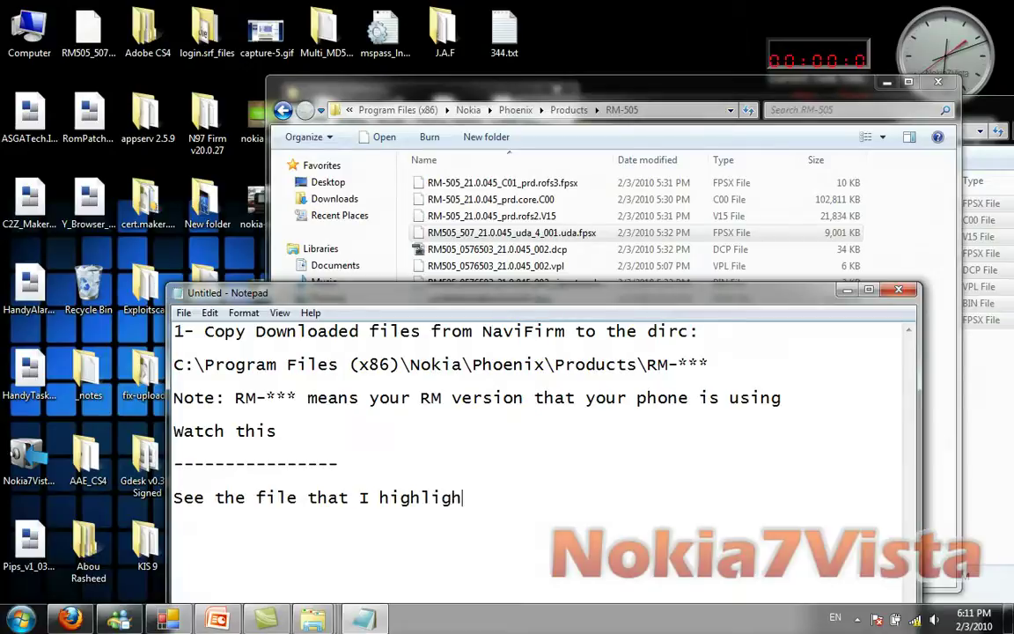
{"action": "type", "text": "ted, search"}
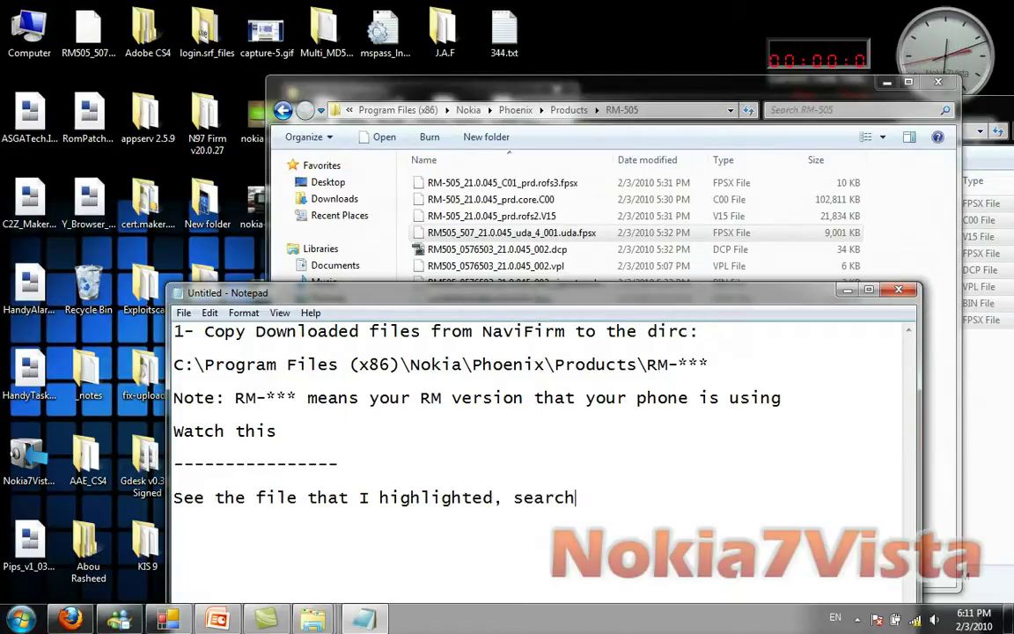
{"action": "type", "text": " in your "}
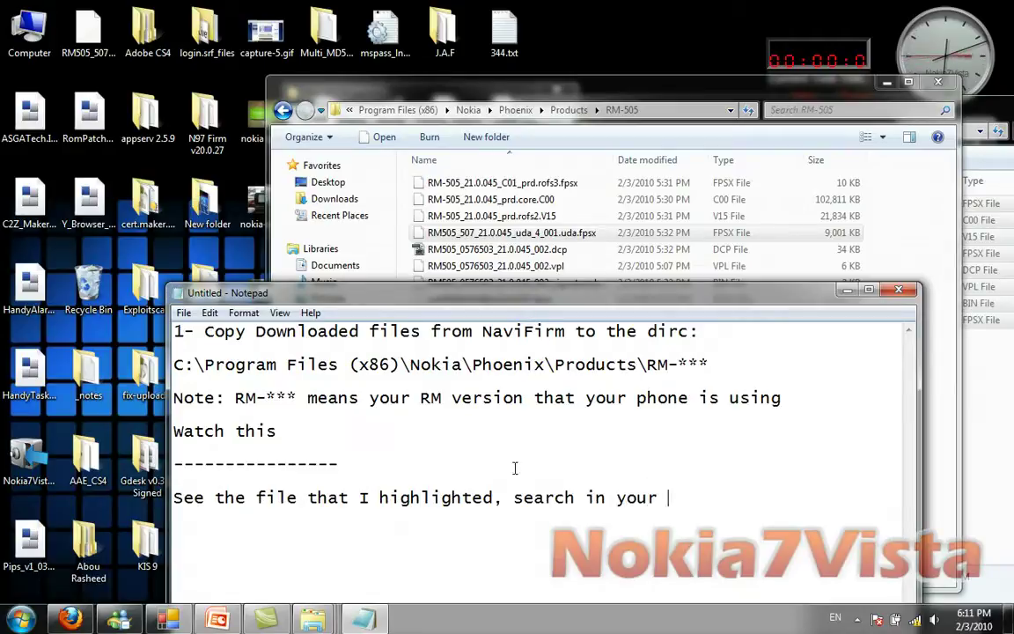
{"action": "type", "text": "download"}
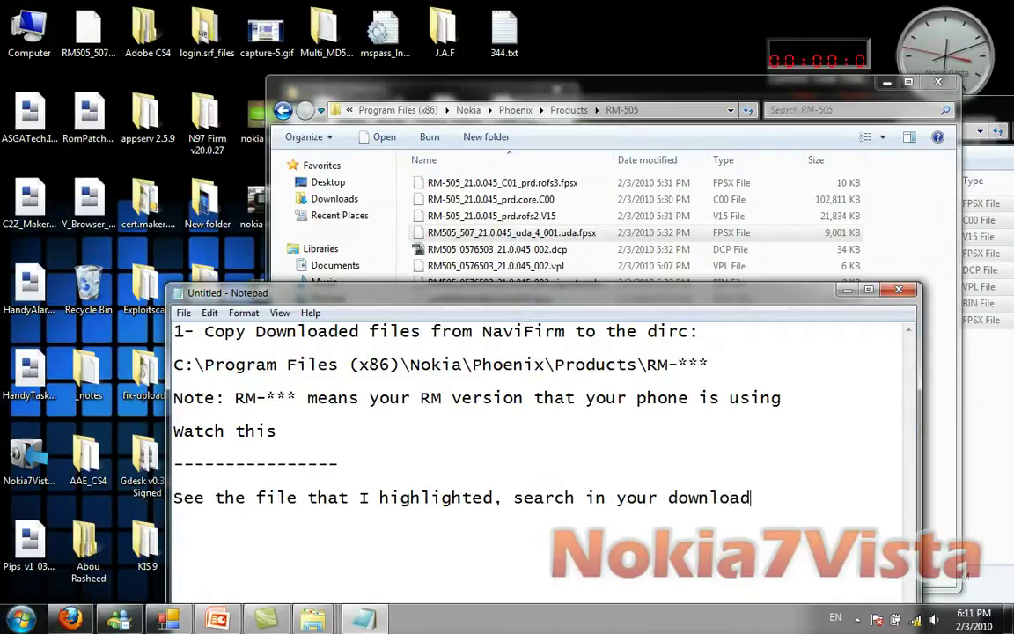
{"action": "type", "text": "ed files for "}
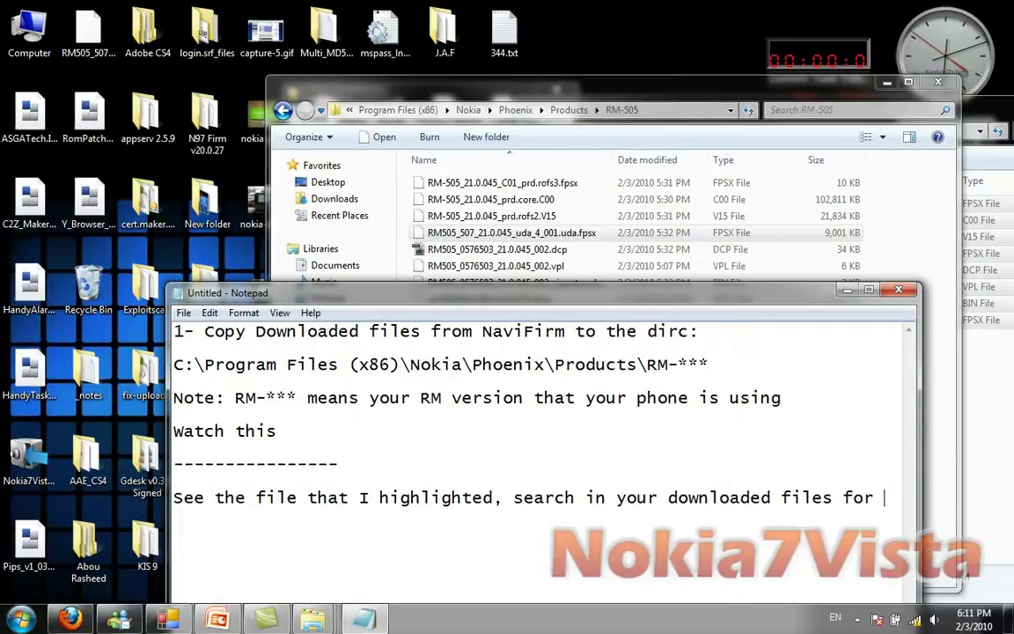
Continue the sentence on a new line with "a name that is similar to the file I had"
{"action": "type", "text": "the"}
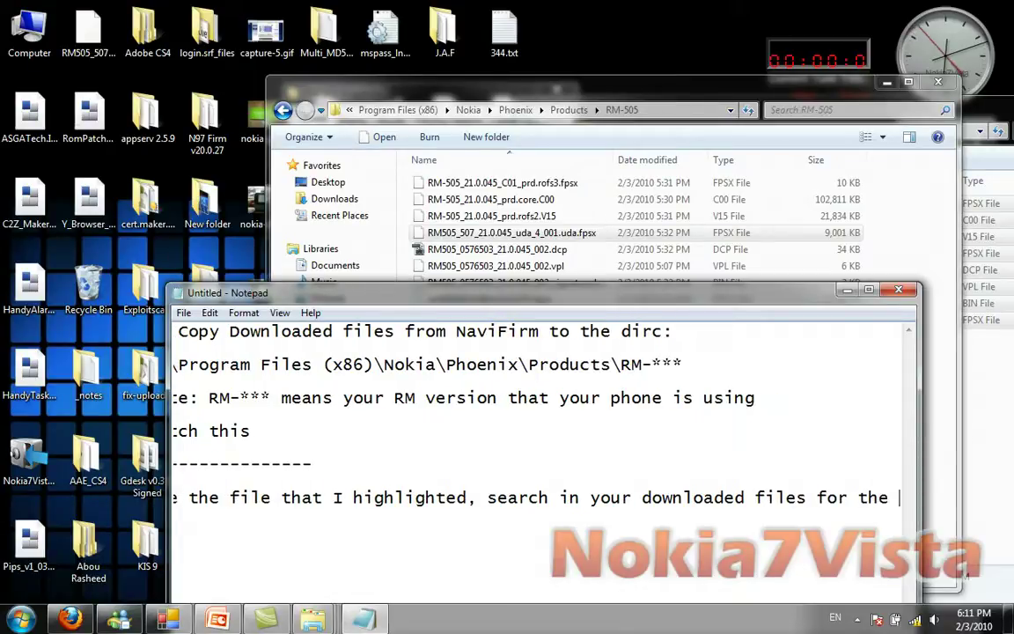
{"action": "key", "text": "BackSpace"}
{"action": "key", "text": "BackSpace"}
{"action": "key", "text": "Return"}
{"action": "type", "text": "a name "}
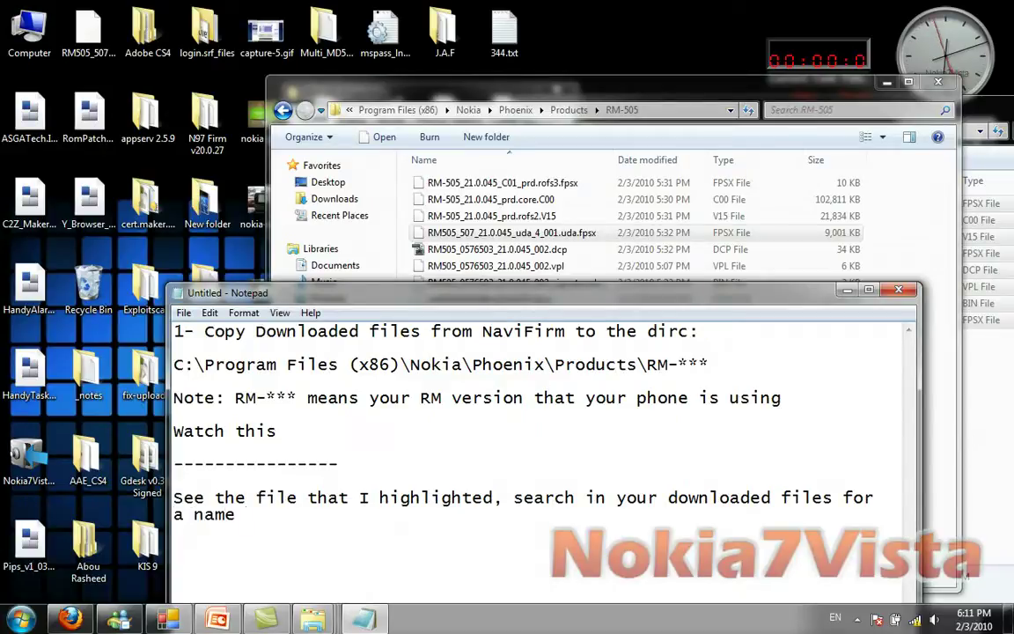
{"action": "type", "text": "that is similar to thi"}
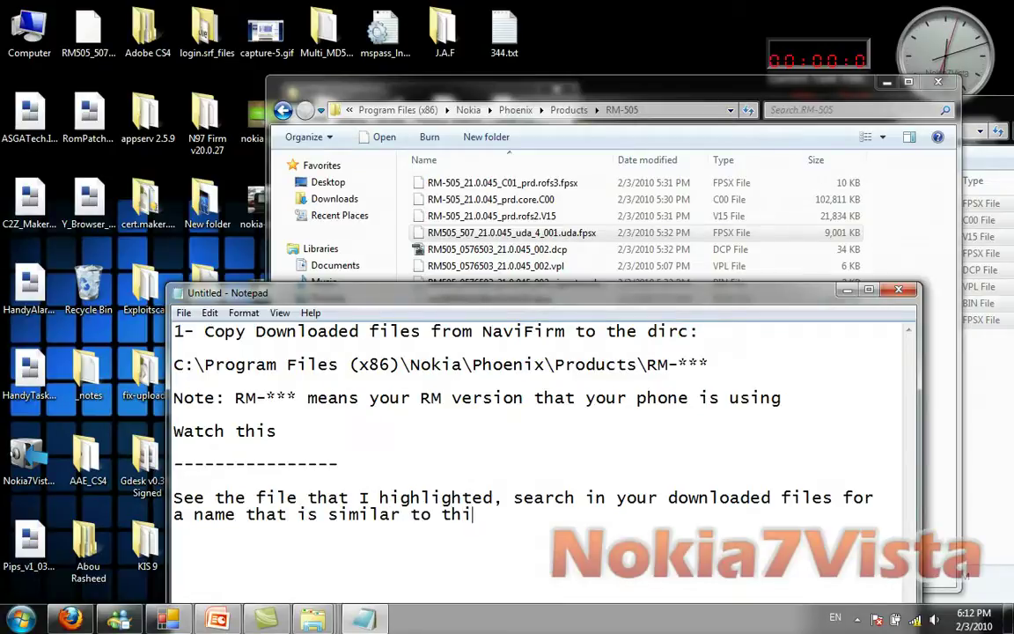
{"action": "key", "text": "BackSpace"}
{"action": "type", "text": "e file "}
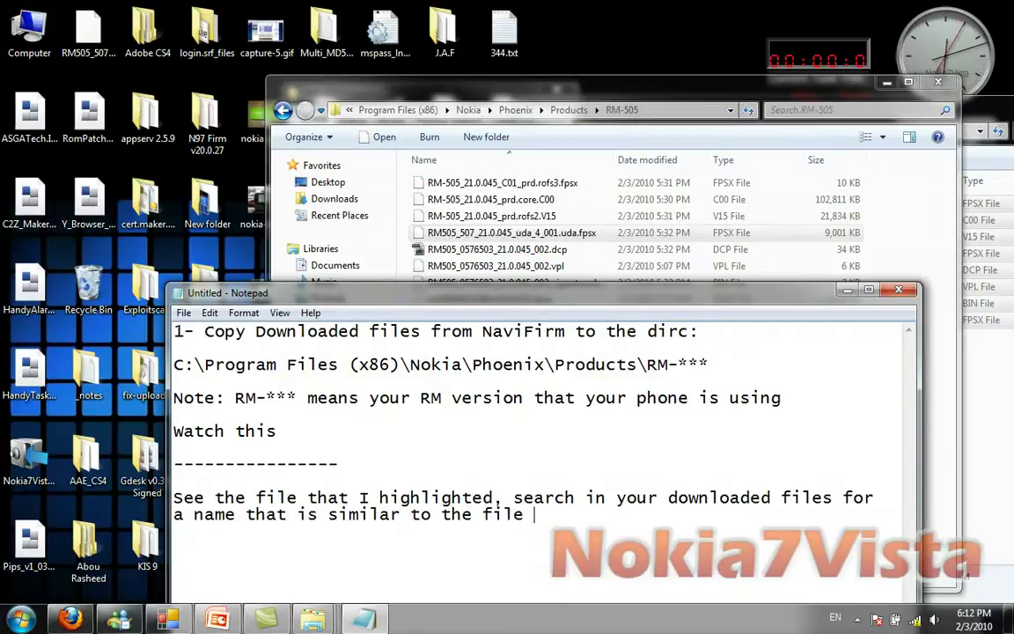
{"action": "type", "text": "I had"}
Add the lines "Then copy its name!" and "Watch" at the end of the notes
{"action": "key", "text": "Return"}
{"action": "type", "text": "Then"}
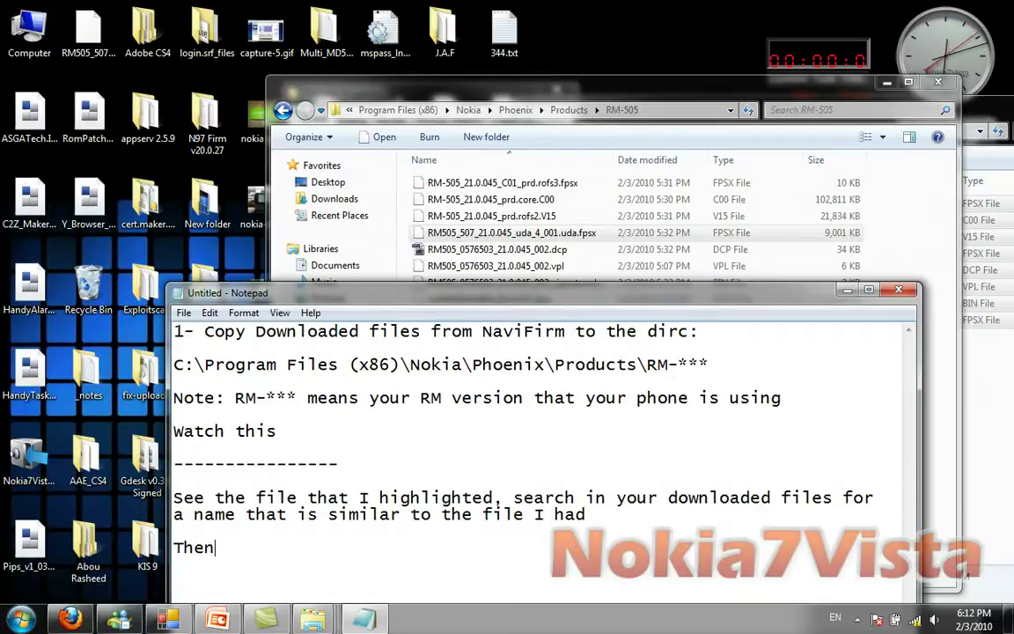
{"action": "type", "text": " copy its name"}
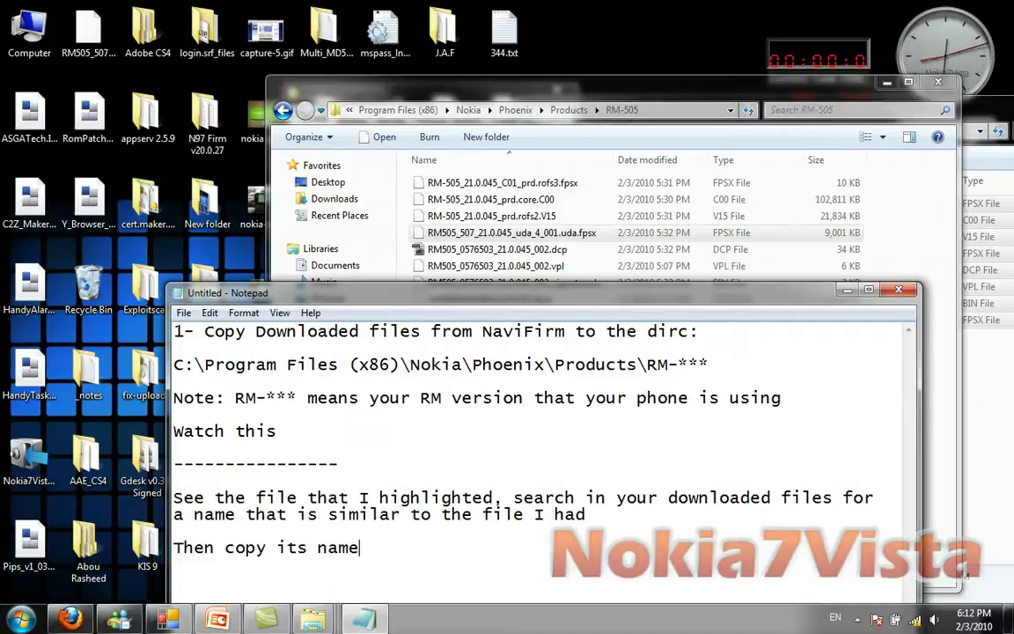
{"action": "type", "text": "!"}
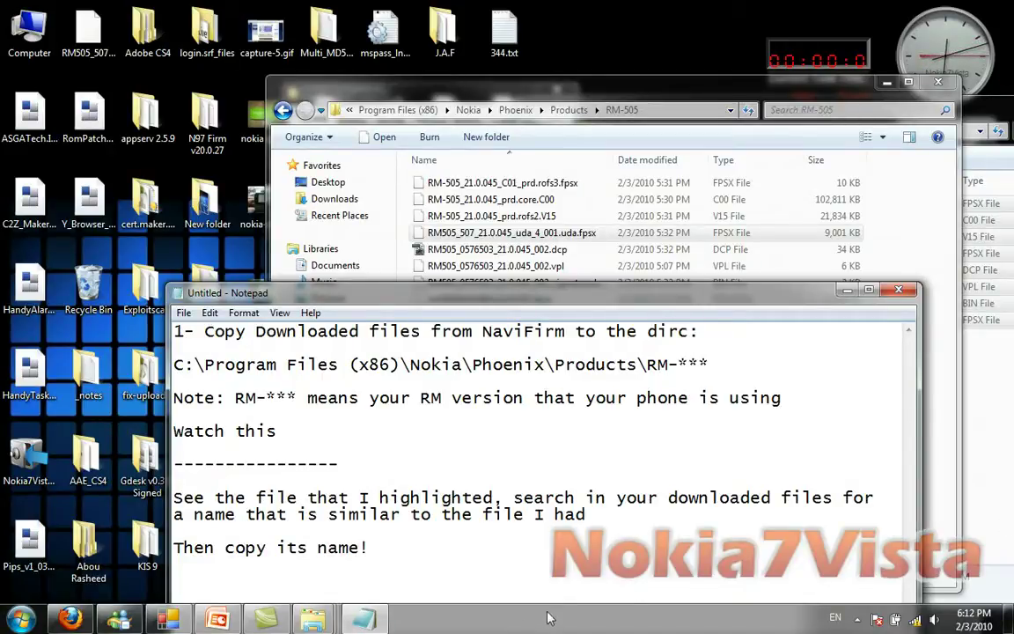
{"action": "key", "text": "Return"}
{"action": "key", "text": "Return"}
{"action": "type", "text": "Watch"}
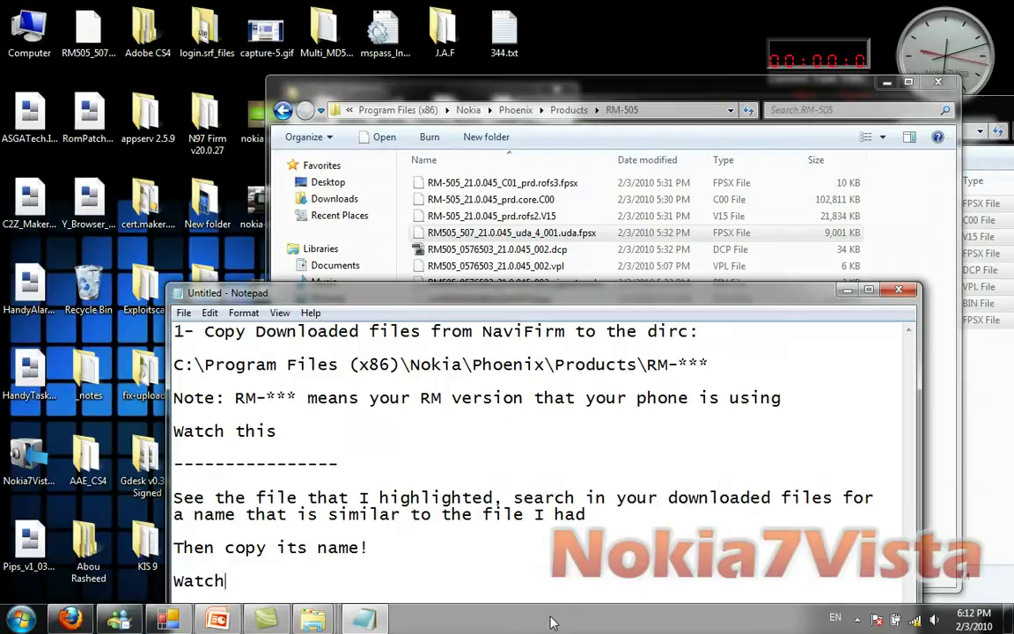
Copy the name of the file RM505_507_21.0.045_uda_4_001.uda.fpsx in the RM-505 folder, without its extension
{"action": "left_click", "coordinate": [493, 234]}
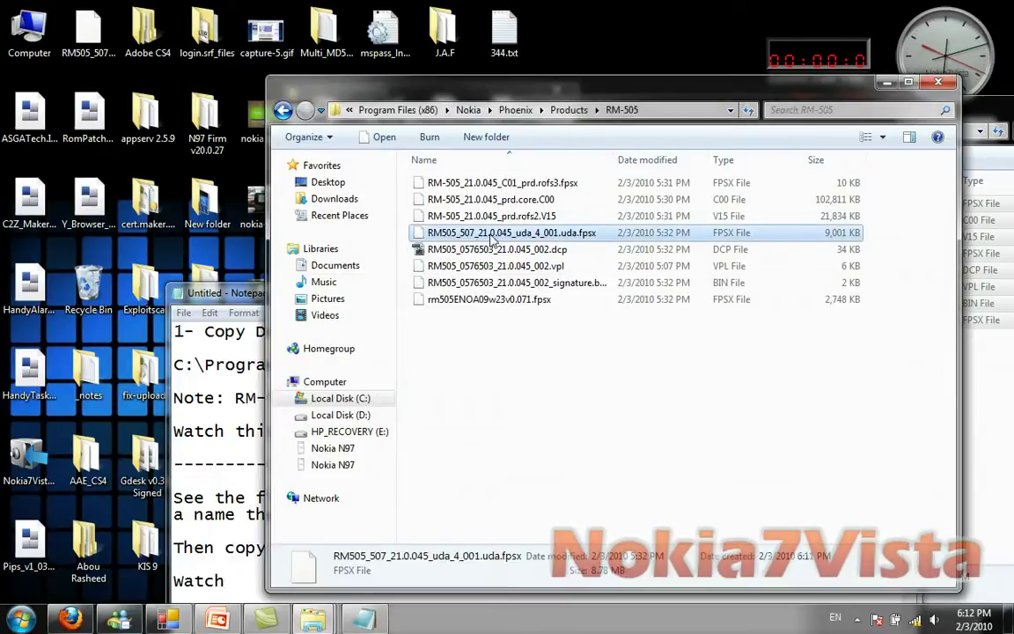
{"action": "left_click", "coordinate": [530, 237]}
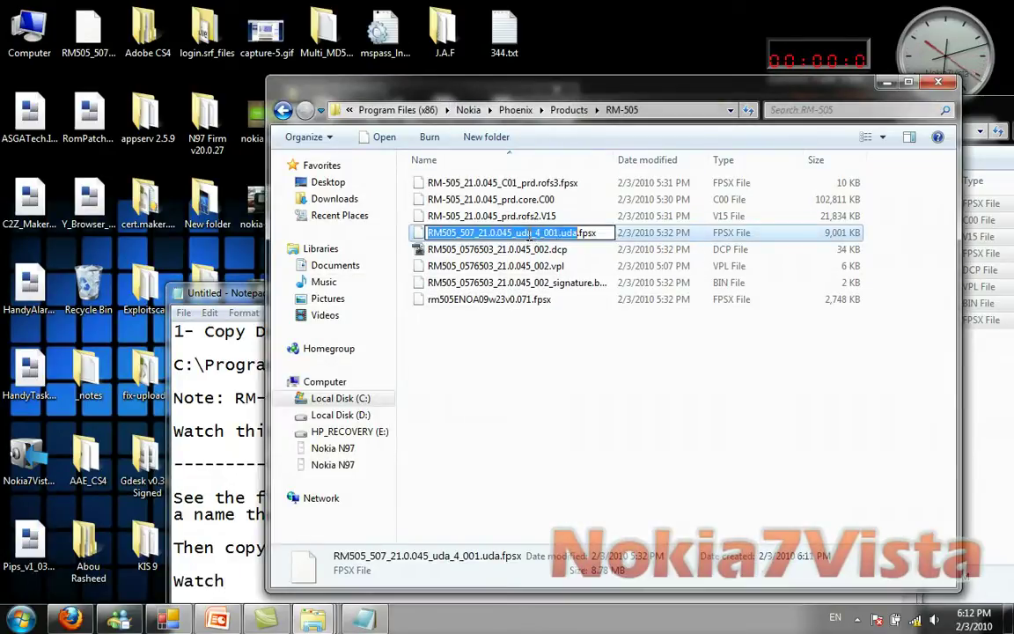
{"action": "right_click", "coordinate": [528, 235]}
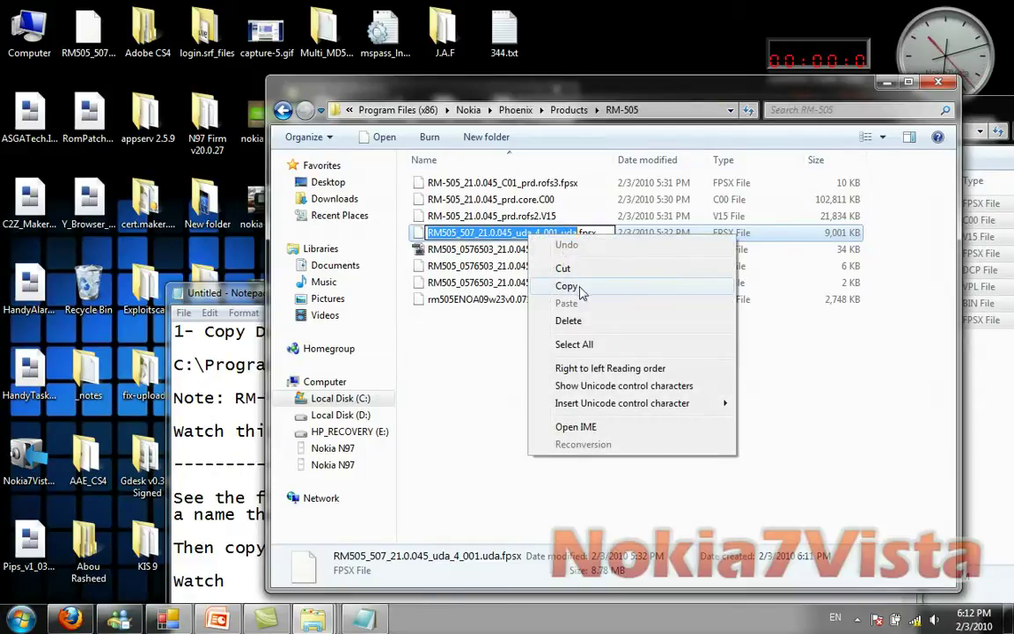
{"action": "left_click", "coordinate": [581, 291]}
{"action": "left_click", "coordinate": [449, 352]}
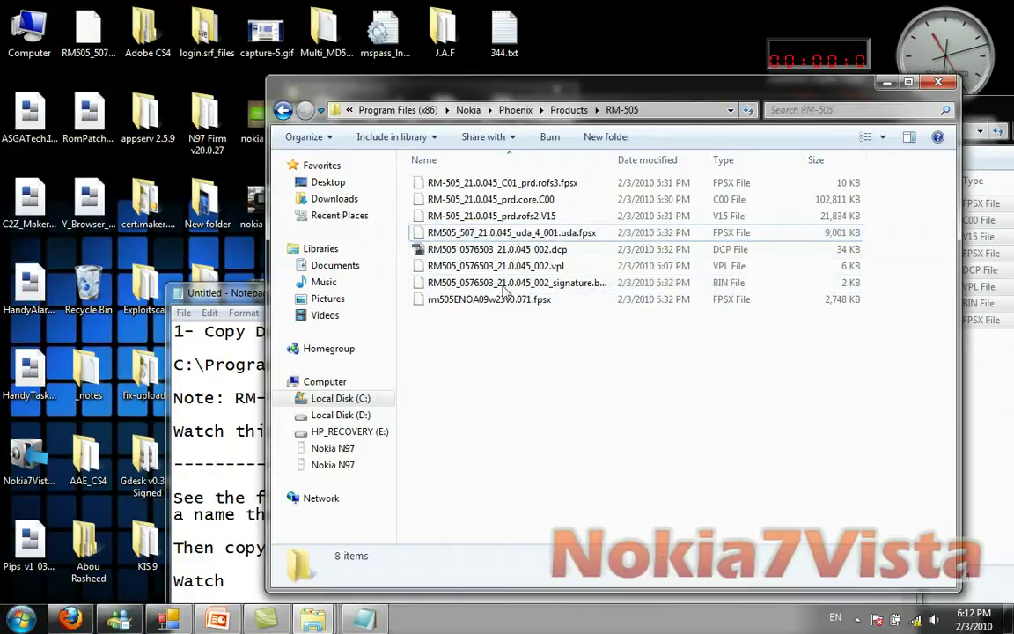
Move the RM-505 folder window away from the desktop files and reposition the Notepad window higher on the screen
{"action": "left_click_drag", "start_coordinate": [528, 82], "coordinate": [674, 91]}
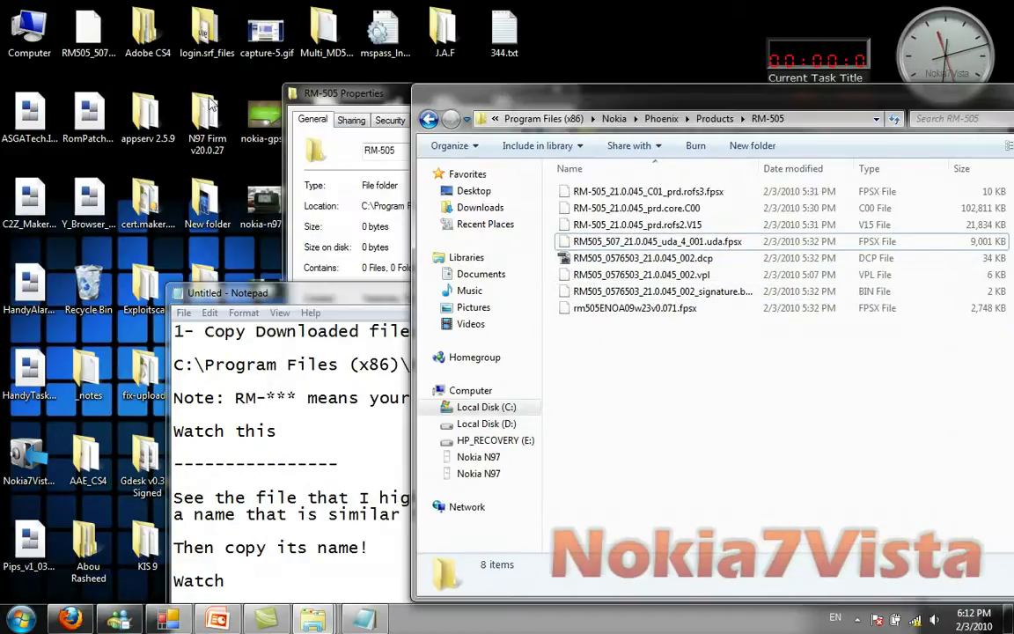
{"action": "left_click", "coordinate": [78, 39]}
{"action": "left_click", "coordinate": [322, 585]}
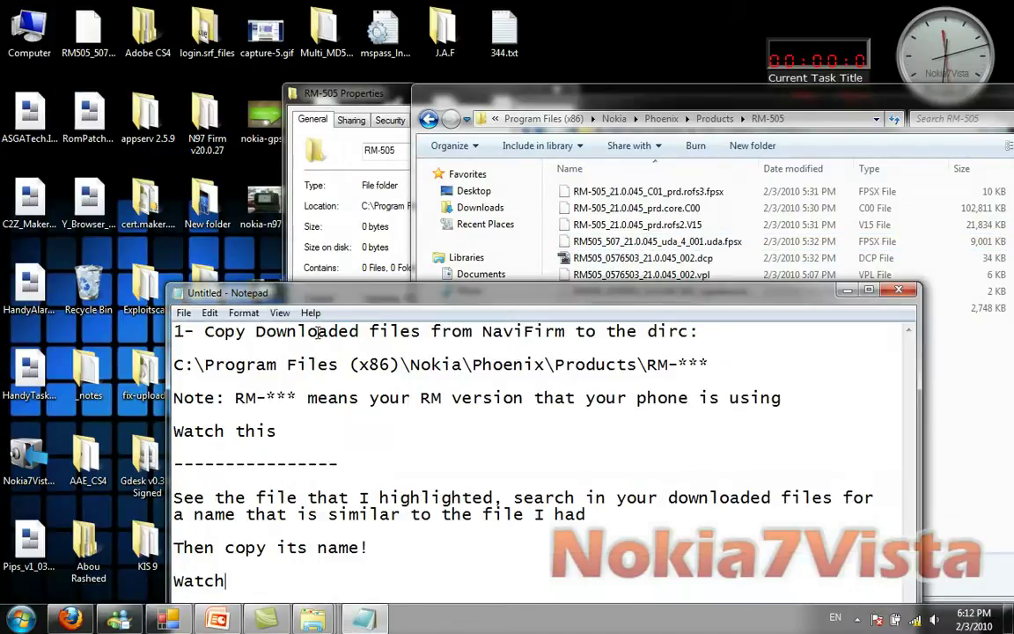
{"action": "left_click_drag", "start_coordinate": [286, 294], "coordinate": [273, 219]}
Add the lines "Go to the moded firmware and rename it to the same file" and "Watch-----" at the end of the notes
{"action": "key", "text": "Return"}
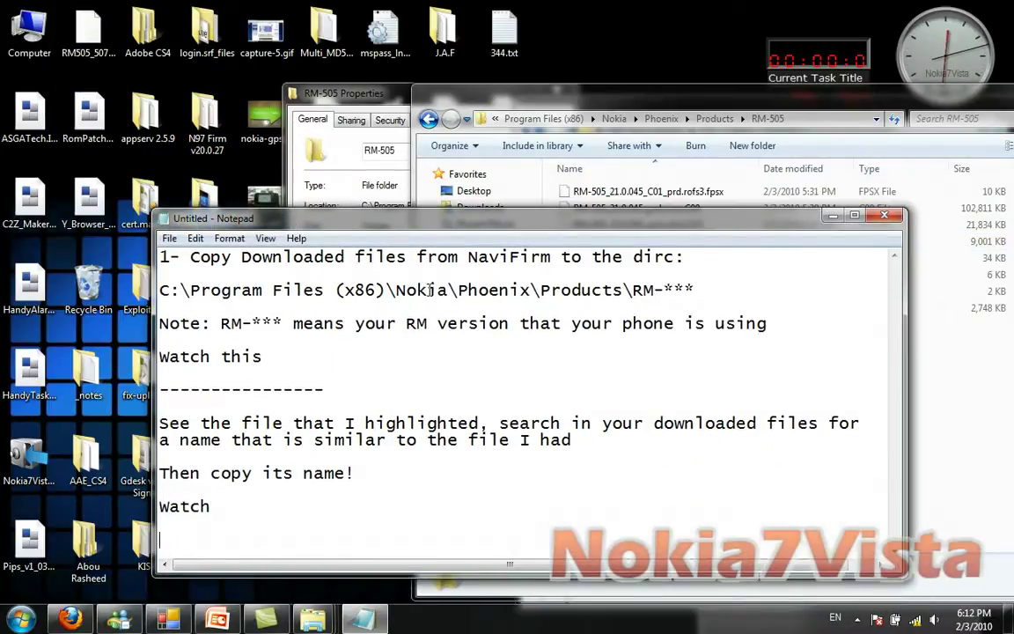
{"action": "type", "text": "Go to the moded"}
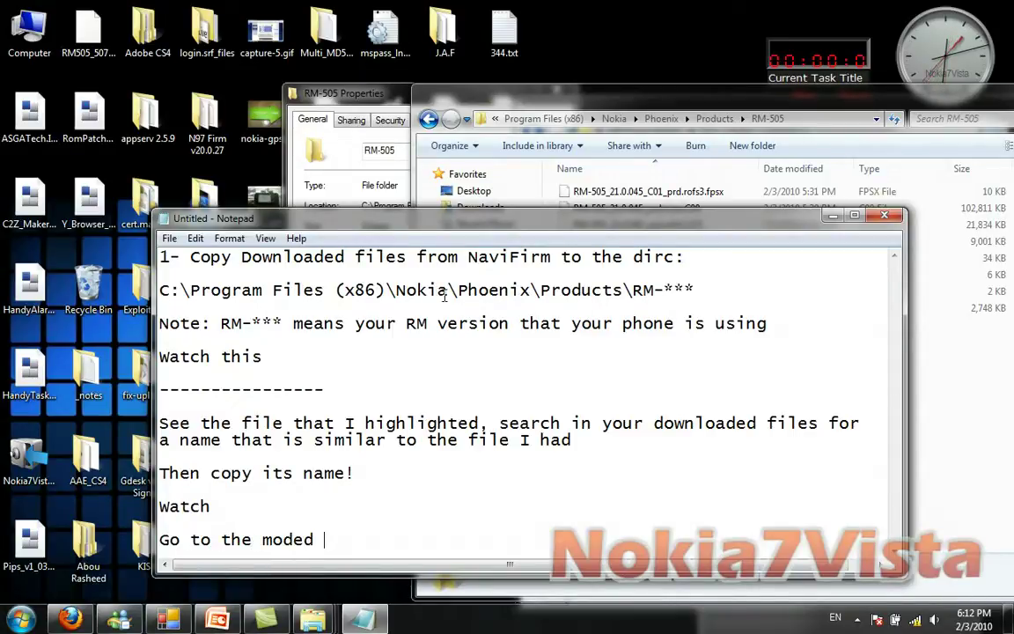
{"action": "type", "text": " firm"}
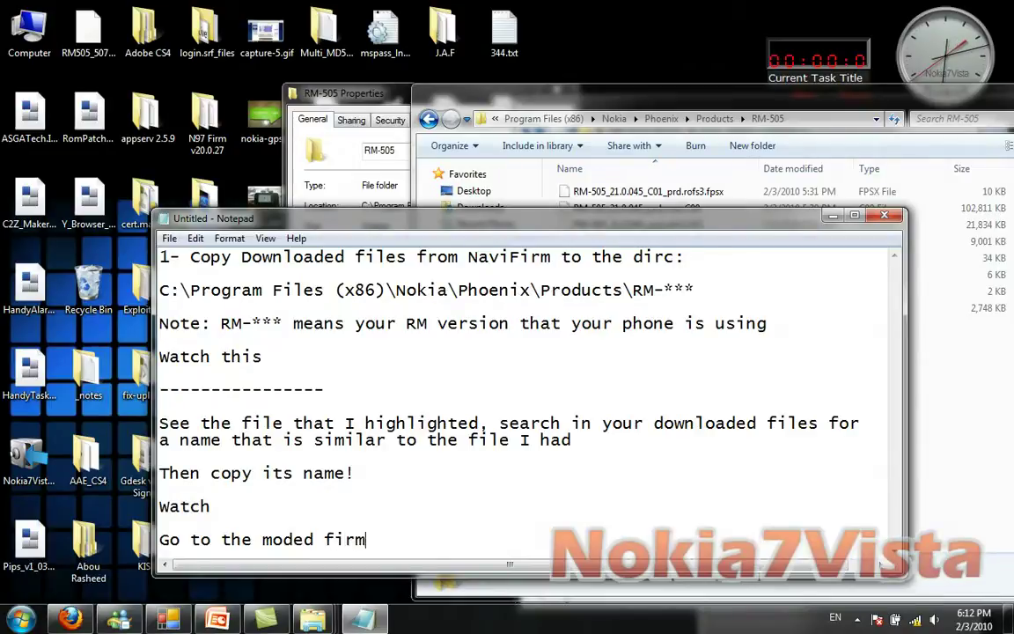
{"action": "type", "text": "ware and rename it to the same file"}
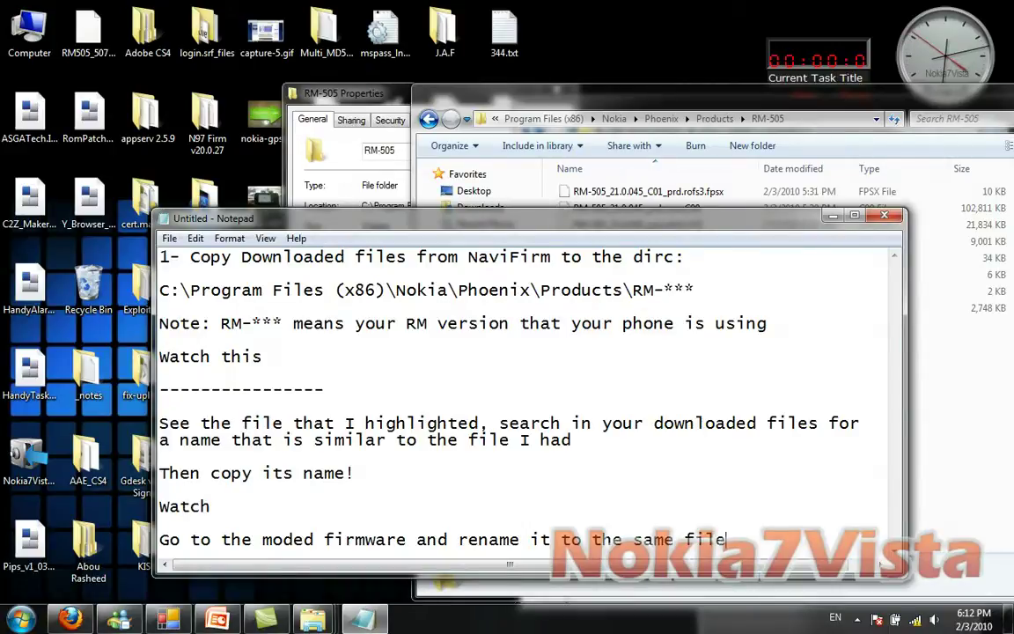
{"action": "key", "text": "Return"}
{"action": "type", "text": "Watch-----"}
{"action": "key", "text": "Return"}
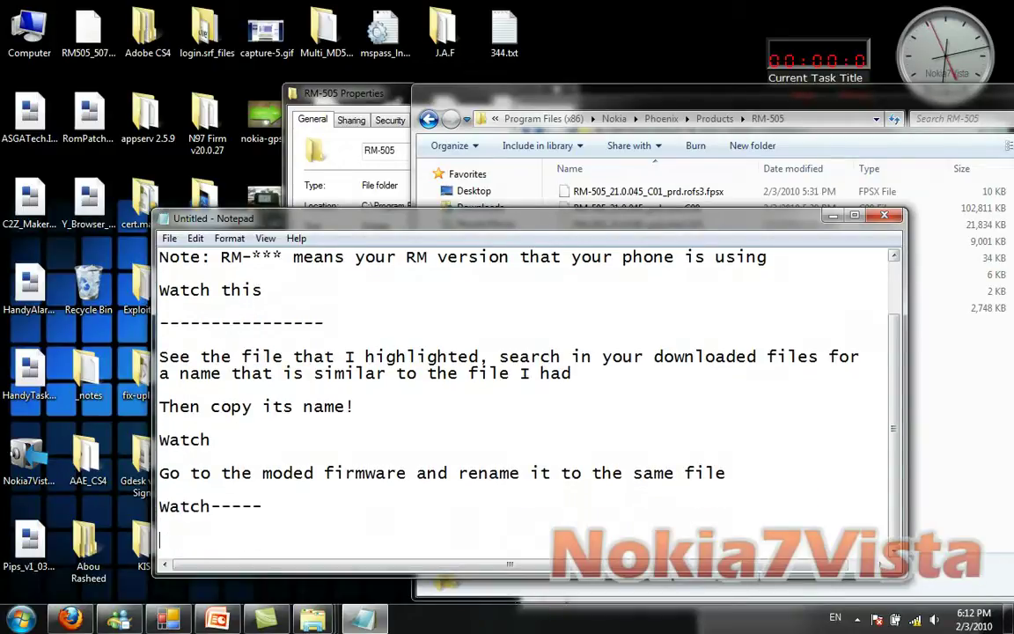
Rename the modded RM505 firmware file on the desktop with the copied name RM505_507_21.0.045_uda_4_001.uda, keeping the fpsx extension
{"action": "left_click", "coordinate": [84, 44]}
{"action": "left_click", "coordinate": [92, 69]}
{"action": "right_click", "coordinate": [81, 70]}
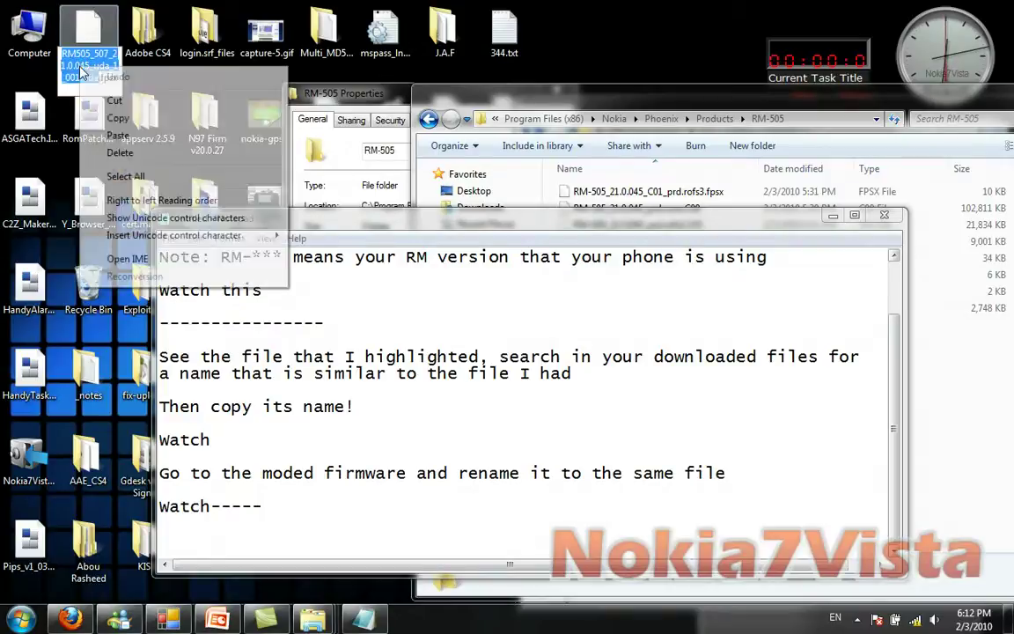
{"action": "left_click", "coordinate": [137, 138]}
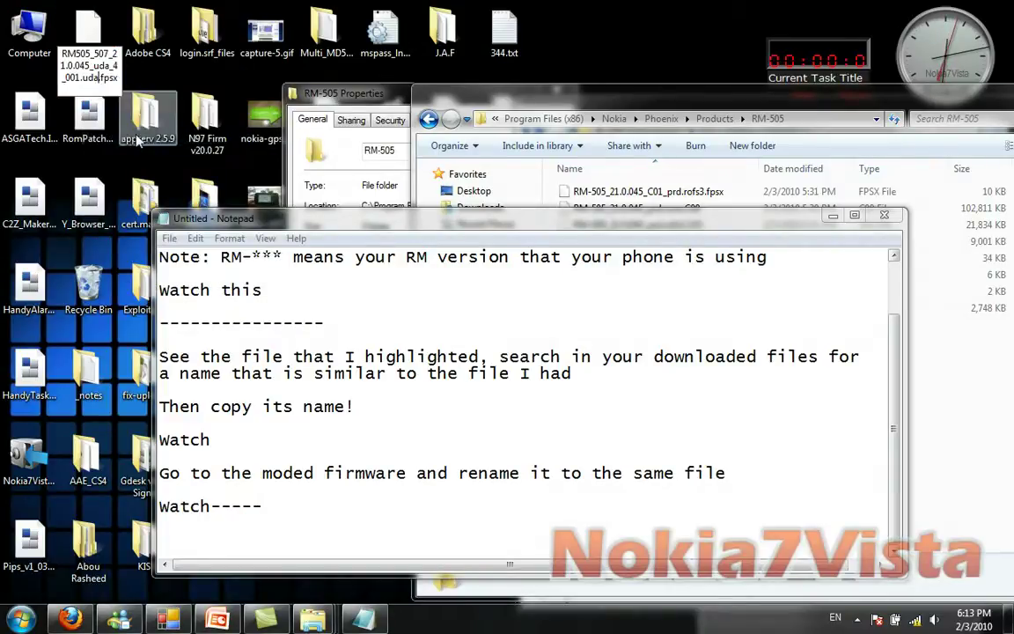
{"action": "key", "text": "Return"}
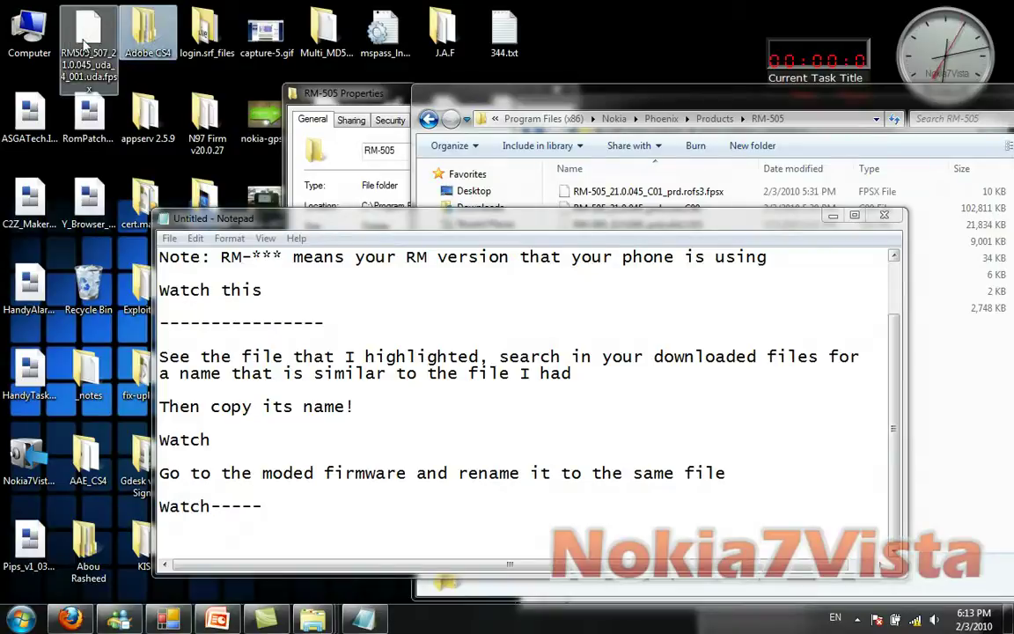
Add the line "The copy it to the same directory" below "Watch-----" in the notes
{"action": "left_click", "coordinate": [304, 520]}
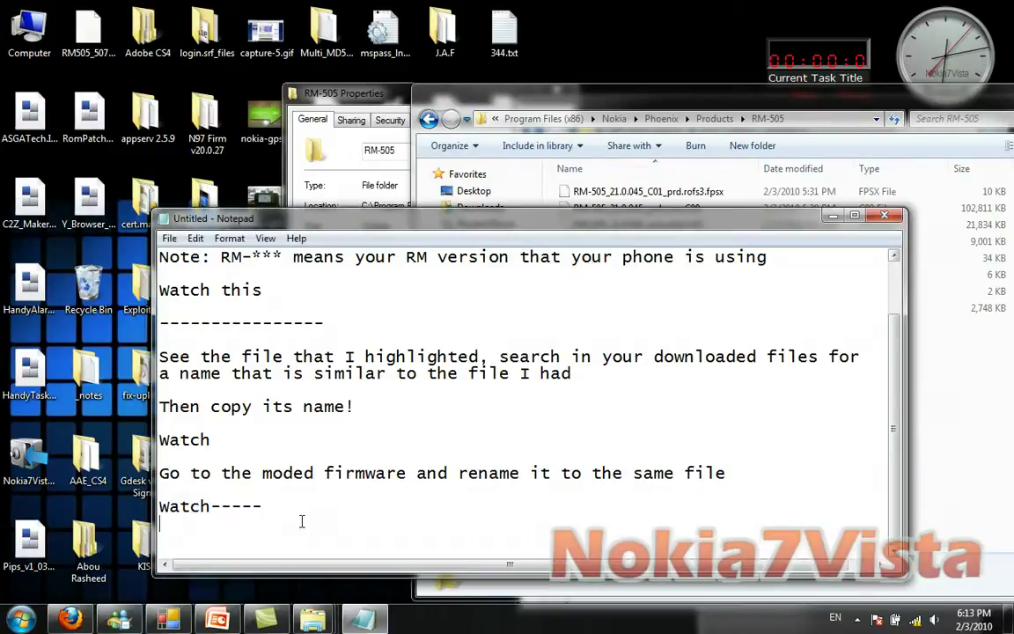
{"action": "type", "text": "The c"}
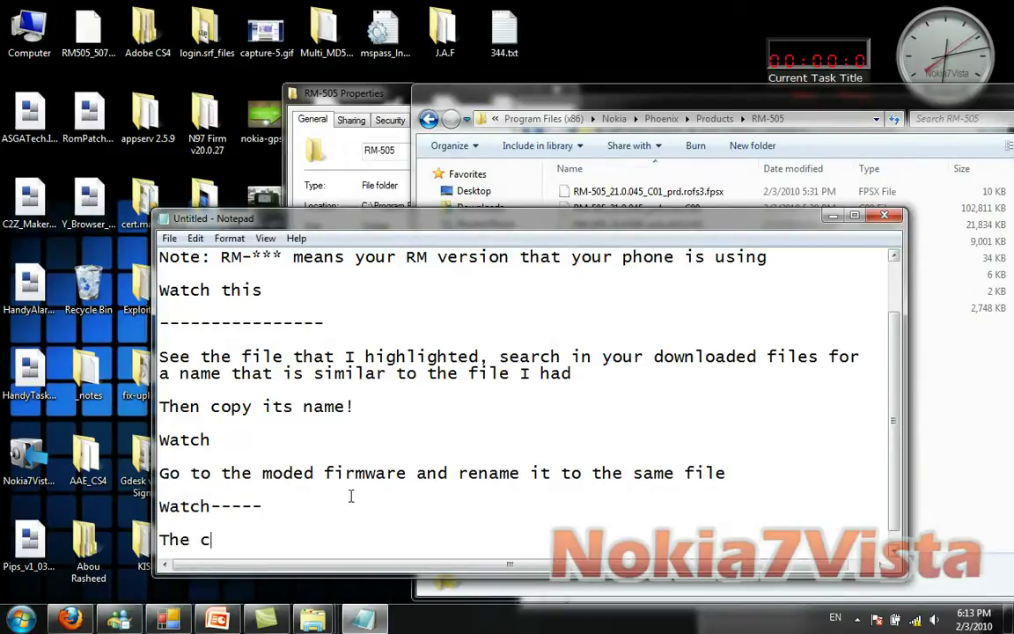
{"action": "type", "text": "opy it to"}
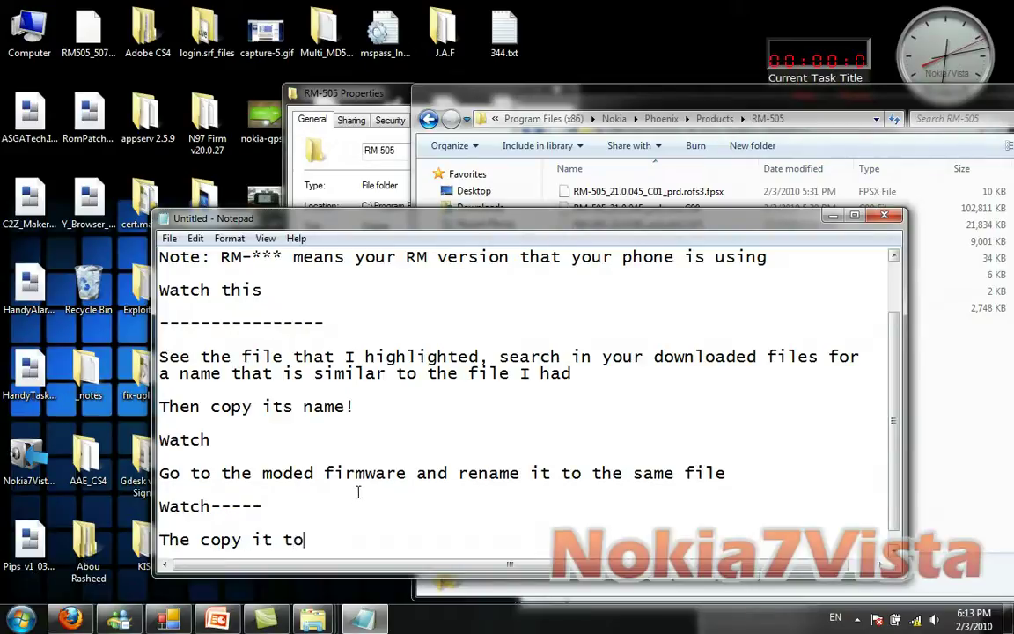
{"action": "type", "text": " the same "}
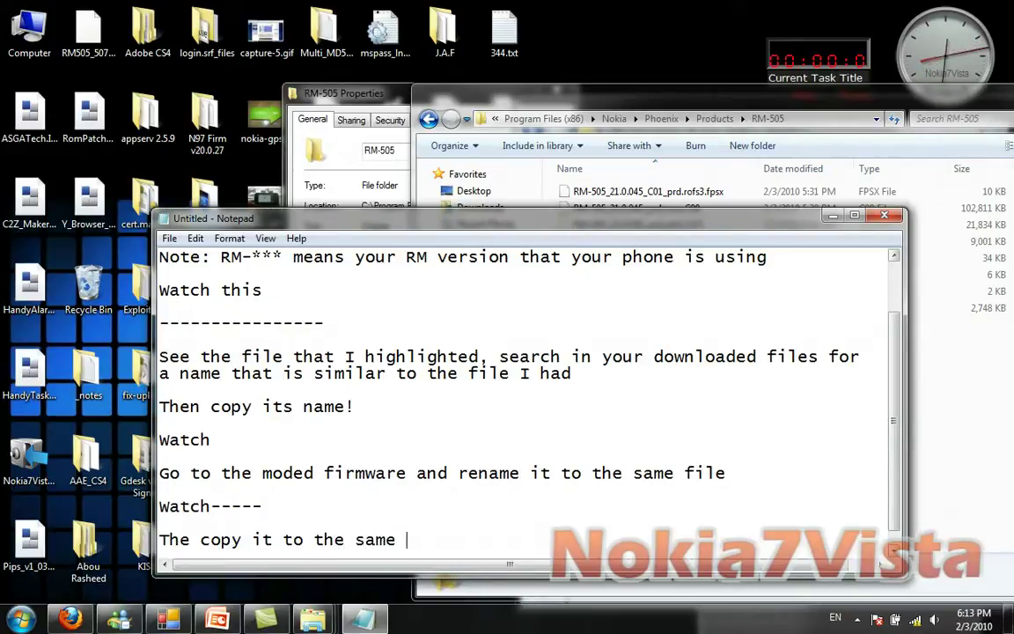
{"action": "type", "text": "directory"}
{"action": "key", "text": "Return"}
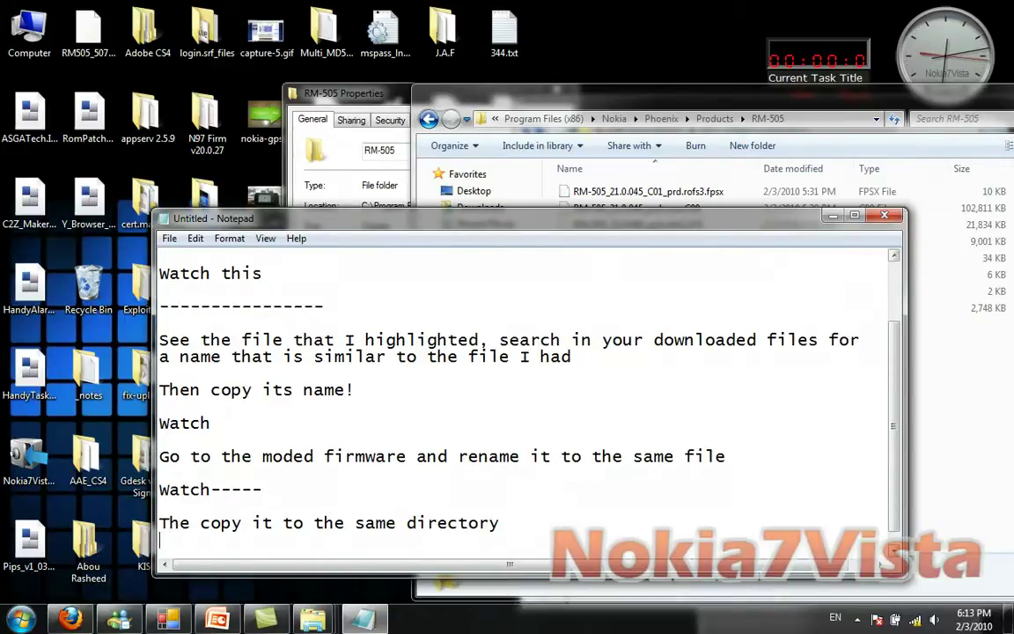
{"action": "key", "text": "Return"}
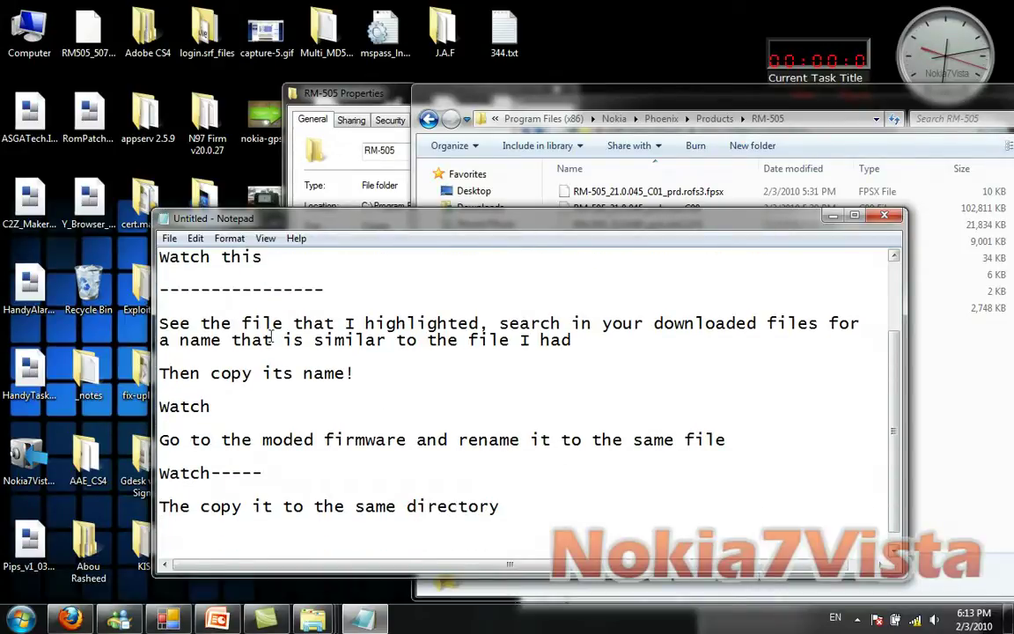
Copy the renamed uda file from the desktop into the RM-505 folder, replacing the existing file and granting administrator permission
{"action": "right_click", "coordinate": [109, 17]}
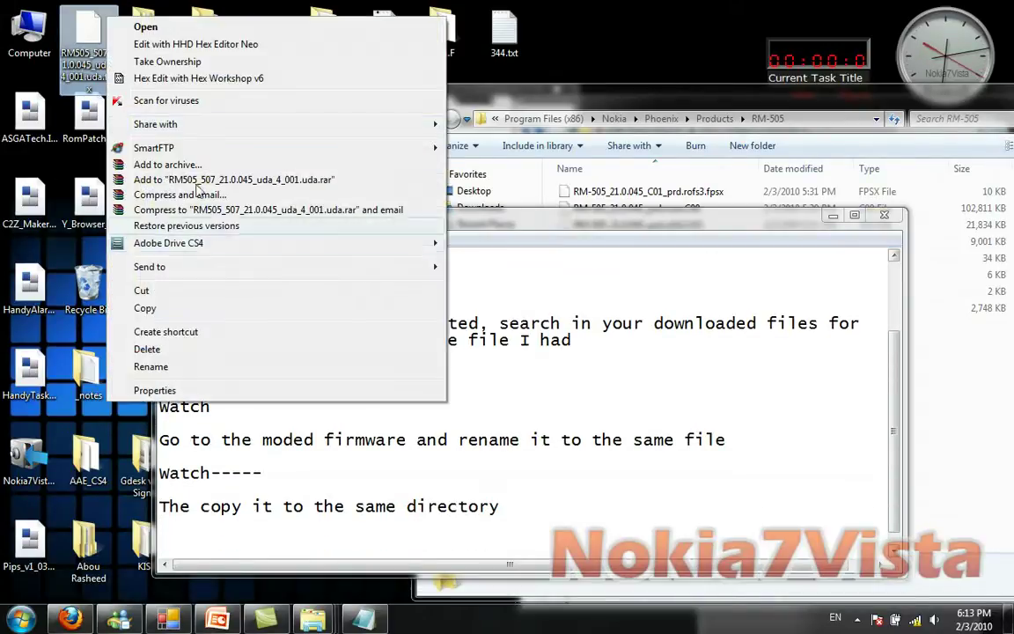
{"action": "left_click", "coordinate": [191, 312]}
{"action": "left_click", "coordinate": [525, 109]}
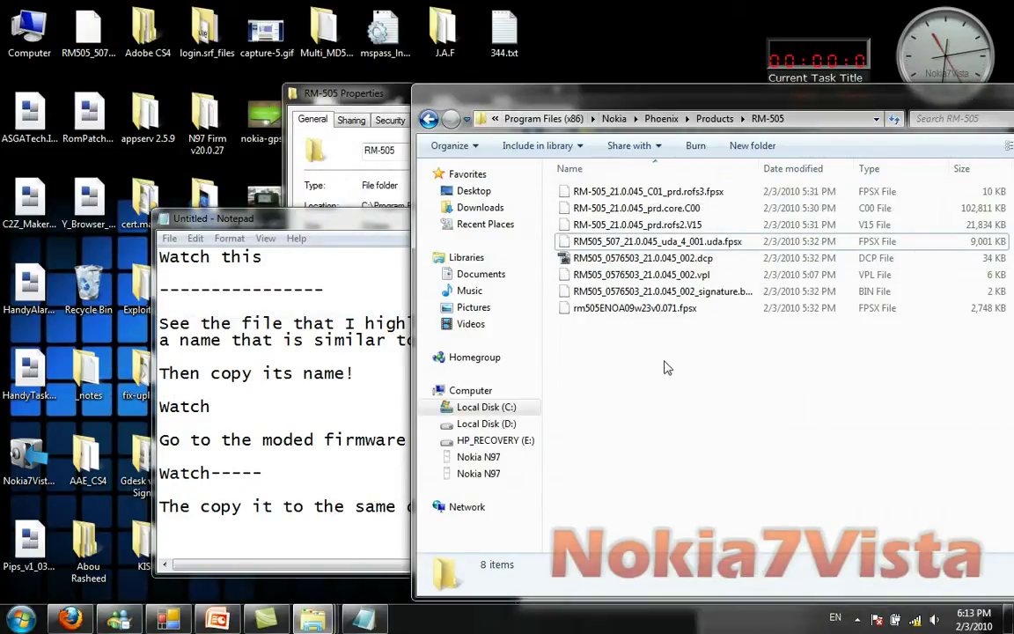
{"action": "key", "text": "ctrl+v"}
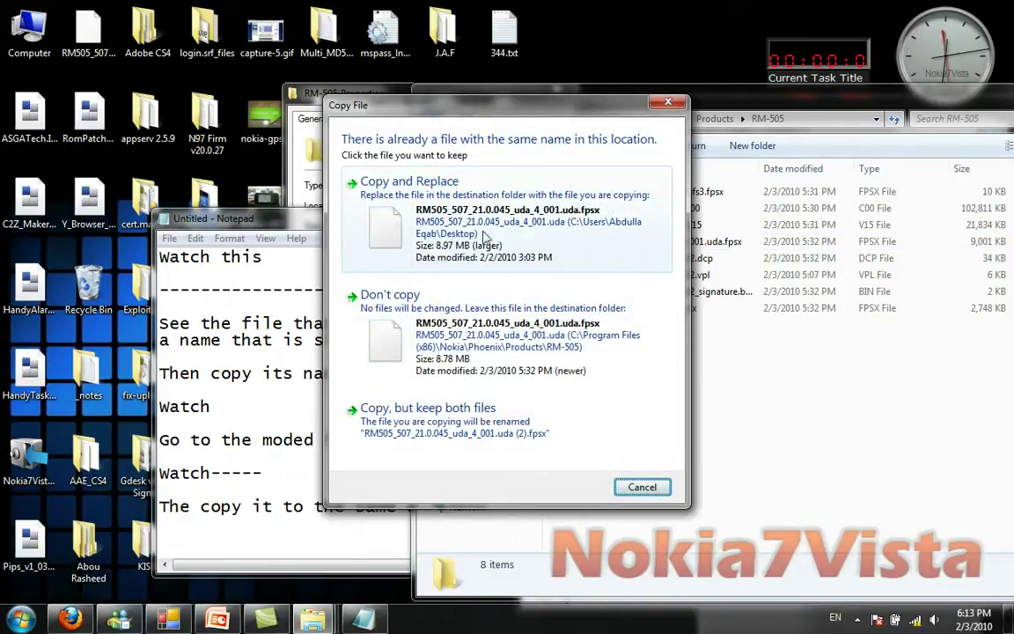
{"action": "left_click", "coordinate": [470, 209]}
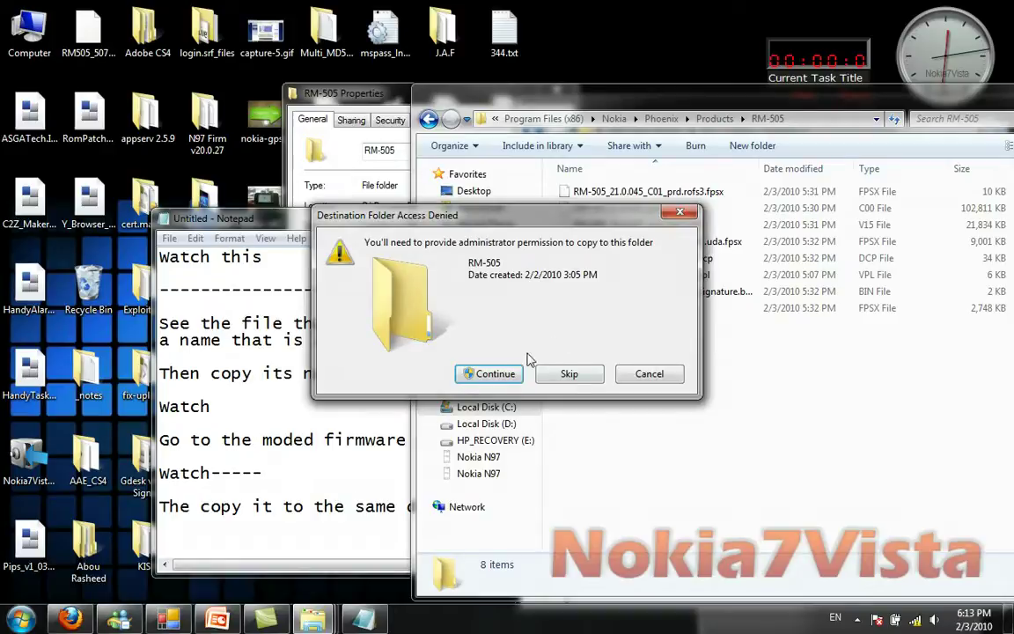
{"action": "left_click", "coordinate": [493, 373]}
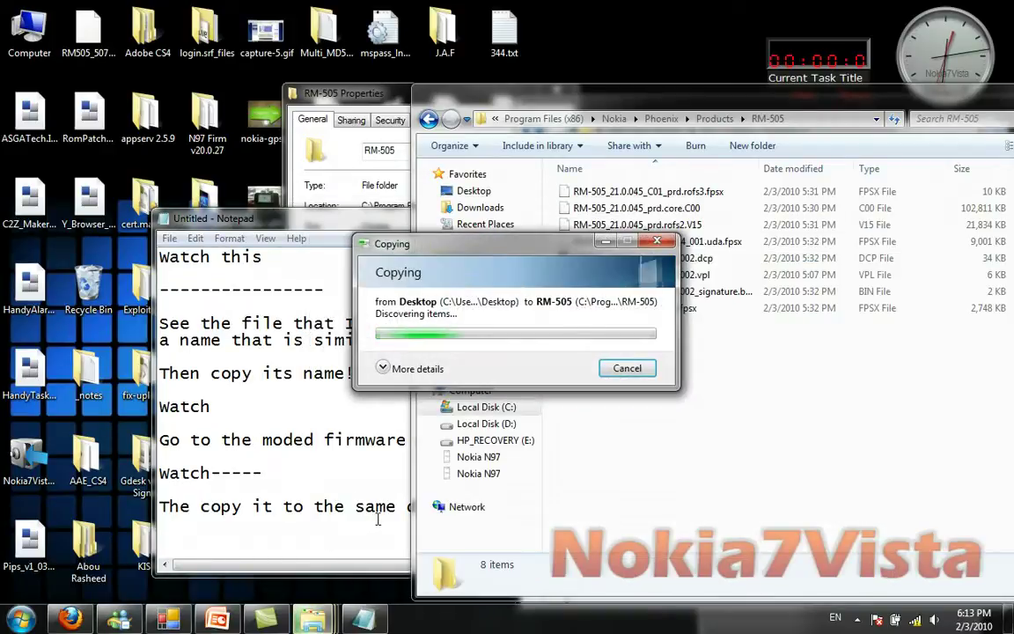
Add the line "Accept replacement :)" and a long dashed separator line at the end of the notes
{"action": "left_click", "coordinate": [362, 519]}
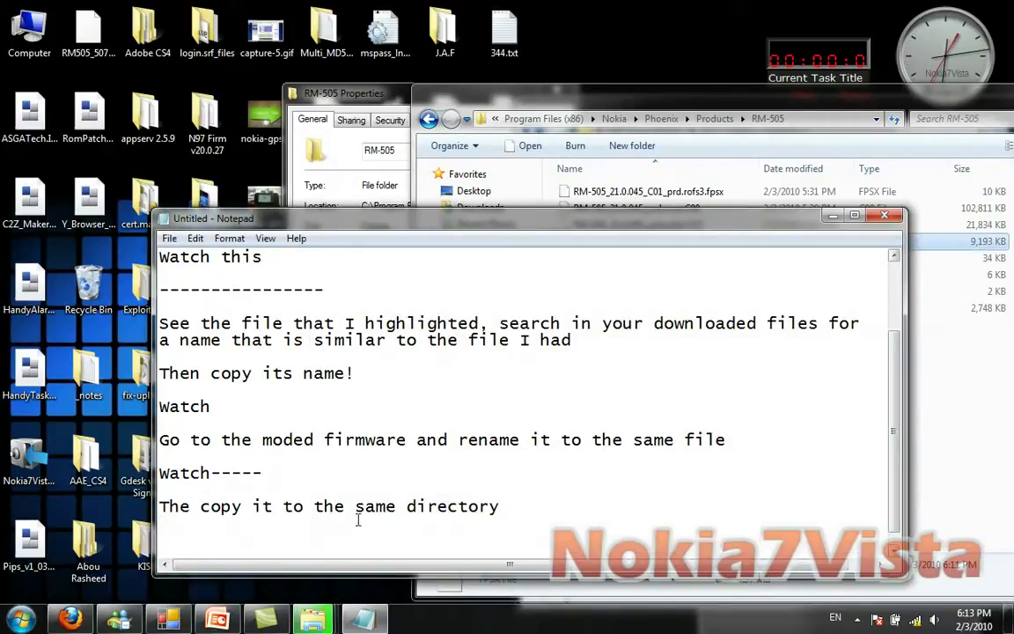
{"action": "key", "text": "Return"}
{"action": "type", "text": "C"}
{"action": "key", "text": "Return"}
{"action": "key", "text": "BackSpace"}
{"action": "type", "text": "Accept replacem"}
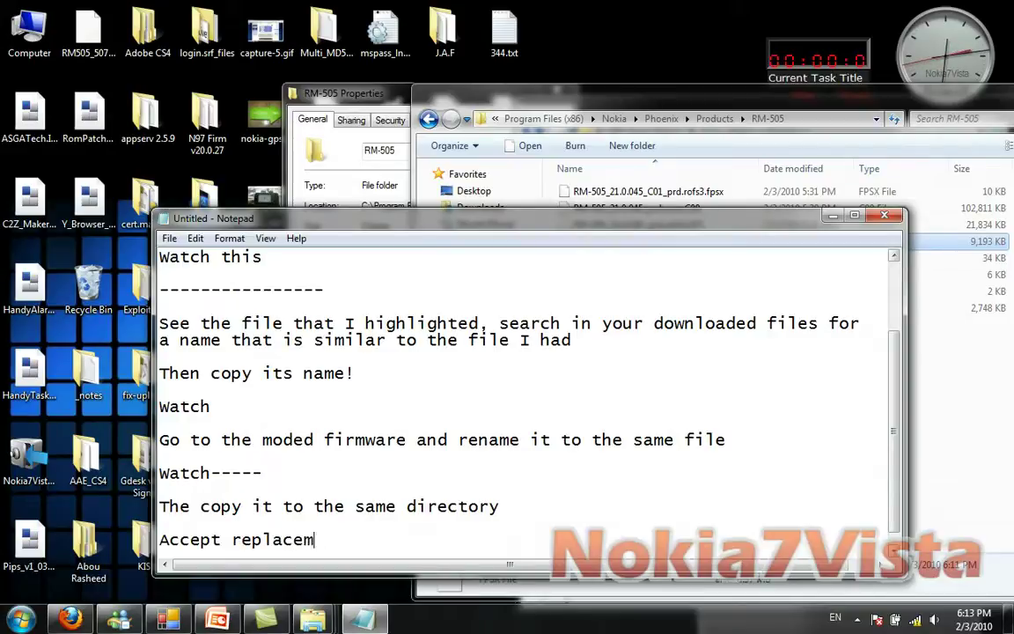
{"action": "type", "text": "ent :)"}
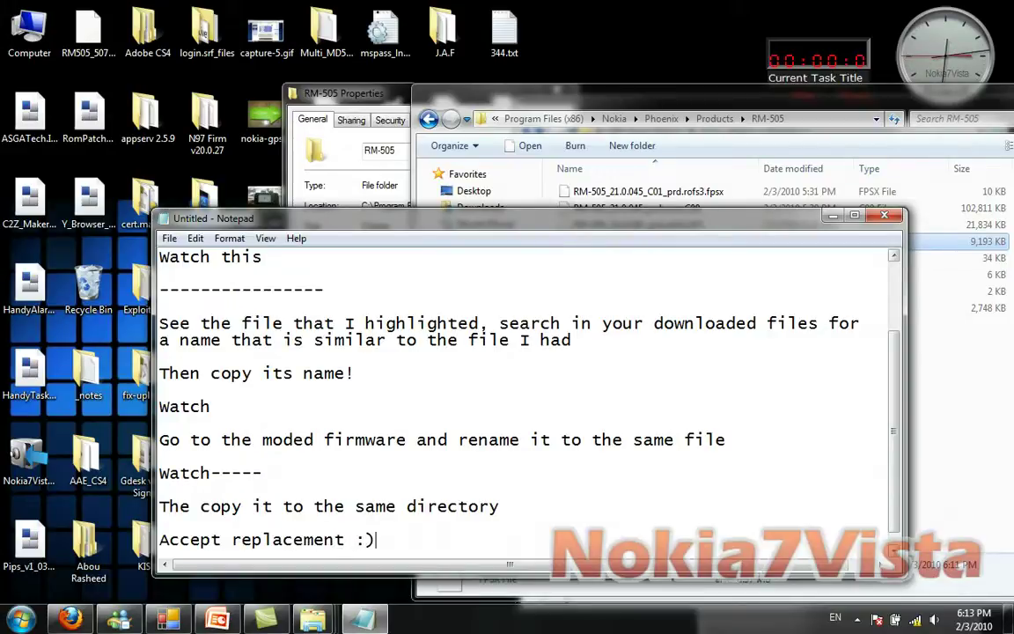
{"action": "key", "text": "Return"}
{"action": "type", "text": "-----------------------------------"}
{"action": "key", "text": "Return"}
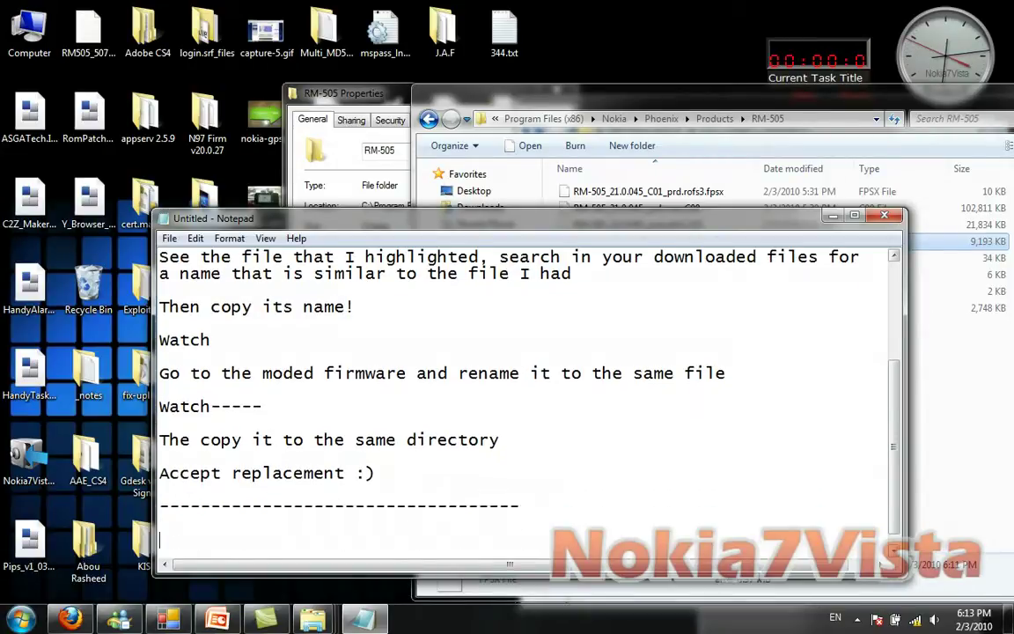
Clear the file selection in the RM-505 folder and add "Now open Phoenix" below the dashed line in the notes
{"action": "left_click", "coordinate": [550, 88]}
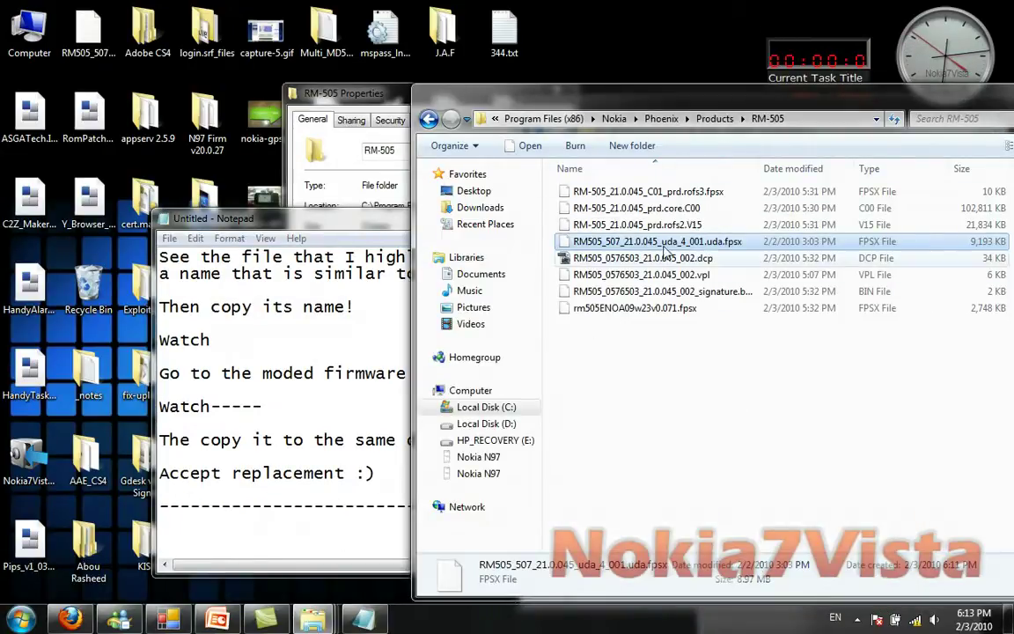
{"action": "left_click_drag", "start_coordinate": [777, 378], "coordinate": [630, 411]}
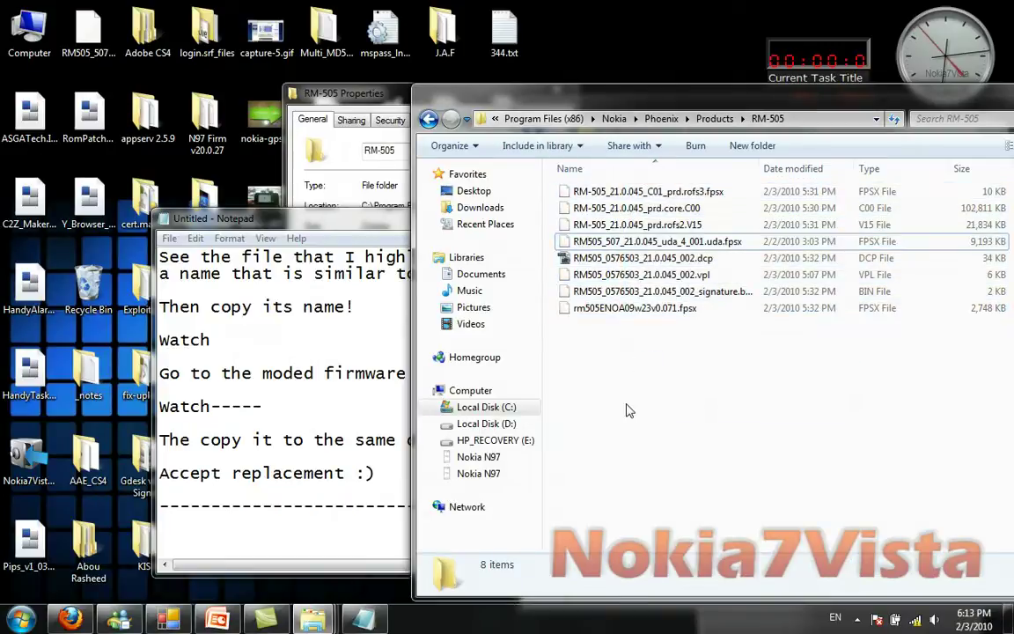
{"action": "left_click_drag", "start_coordinate": [234, 215], "coordinate": [271, 200]}
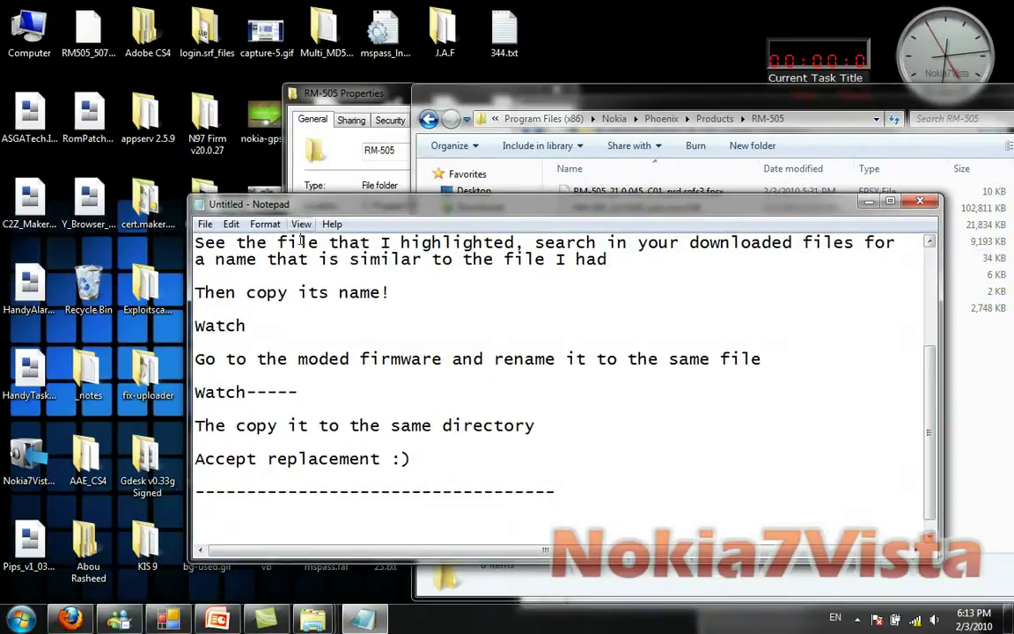
{"action": "type", "text": "Now open Phoenix"}
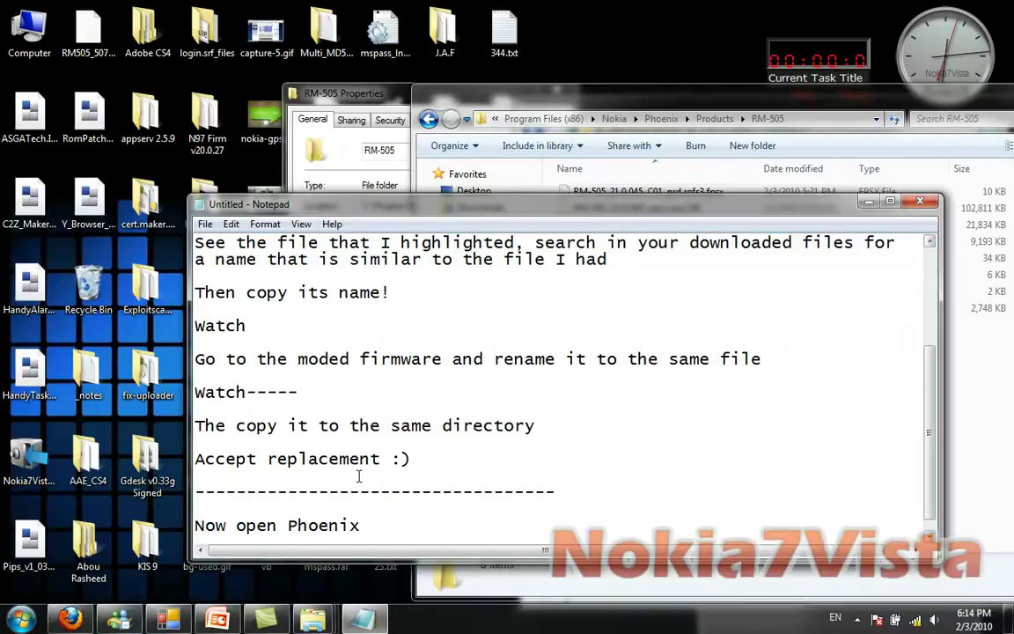
{"action": "key", "text": "Return"}
Search the installed programs for "Phoenix" and launch the Phoenix application
{"action": "left_click", "coordinate": [21, 619]}
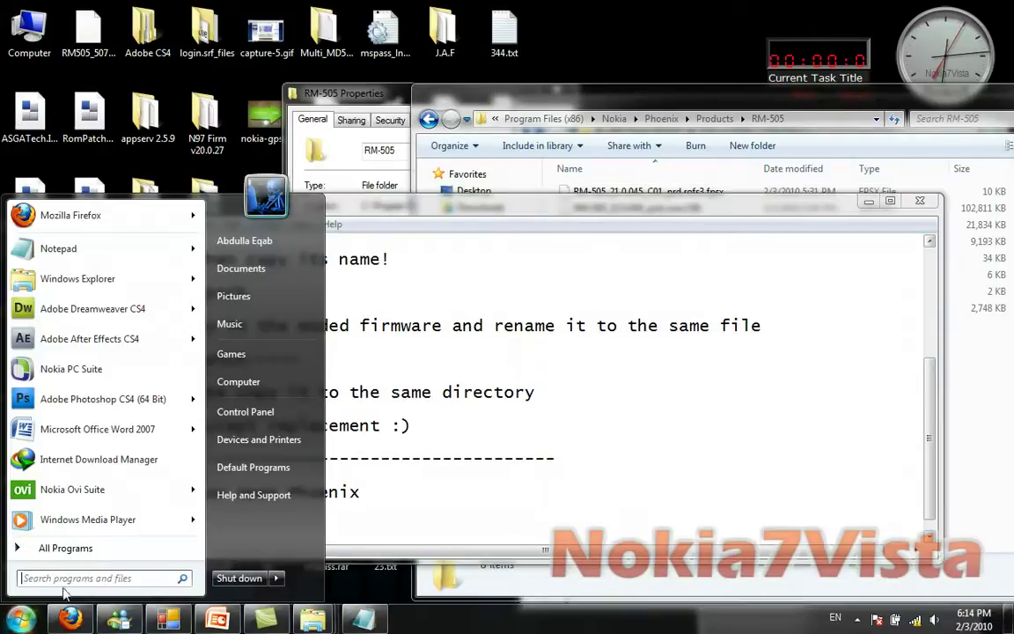
{"action": "type", "text": "Phoen"}
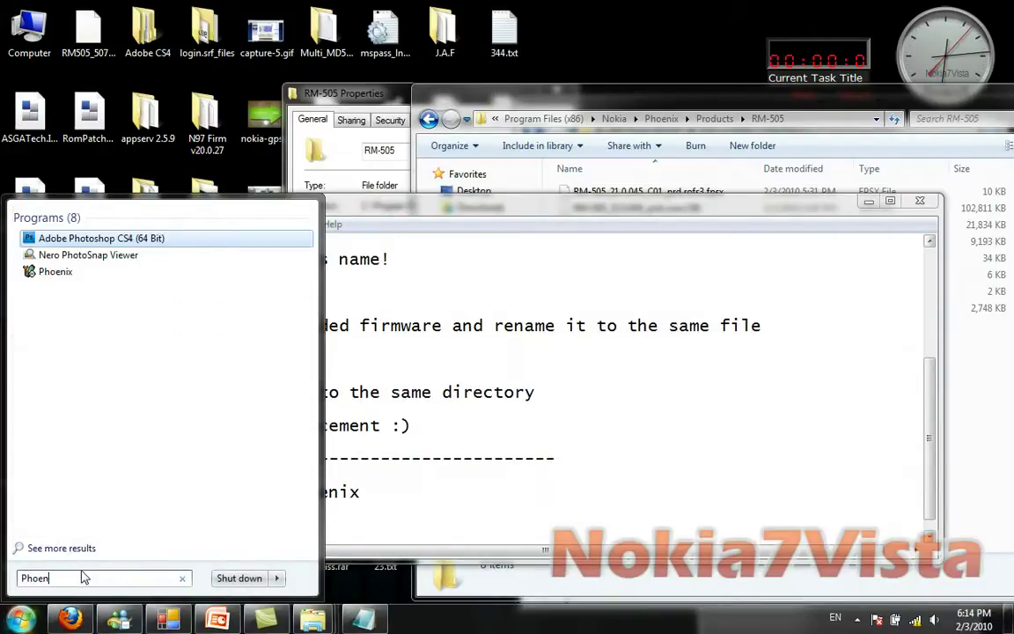
{"action": "type", "text": "ix"}
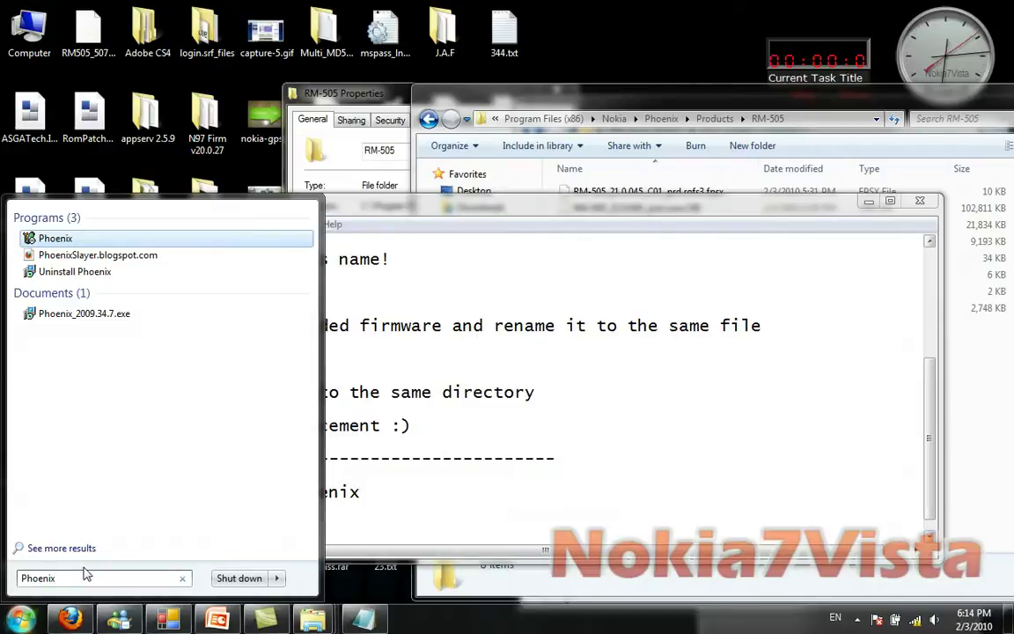
{"action": "left_click", "coordinate": [54, 239]}
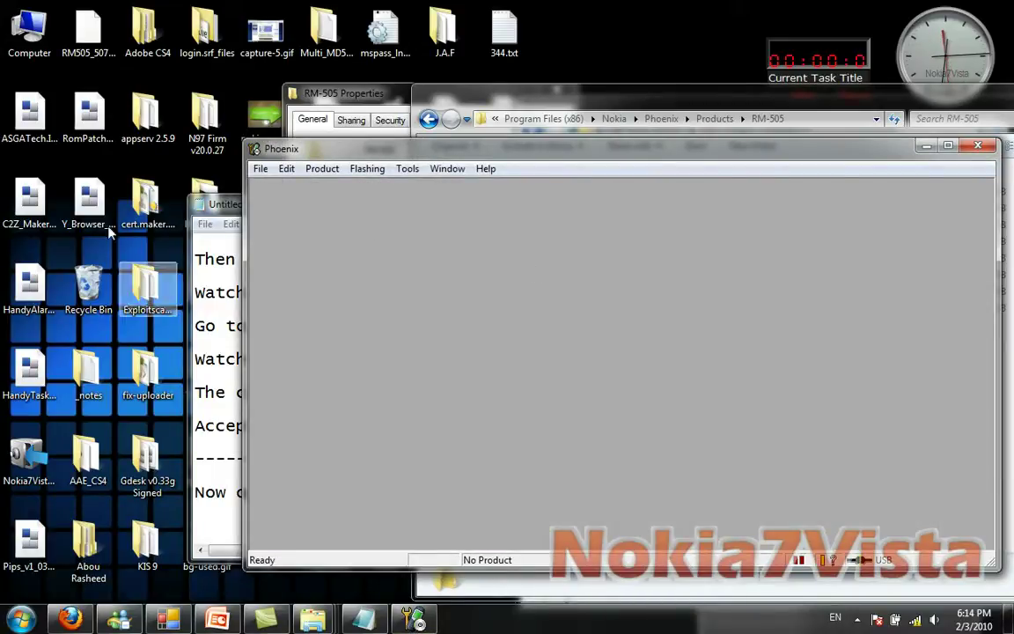
Add the line "Choose File>scan product" below "Now open Phoenix" in the Notepad notes
{"action": "left_click", "coordinate": [208, 529]}
{"action": "type", "text": "Choose"}
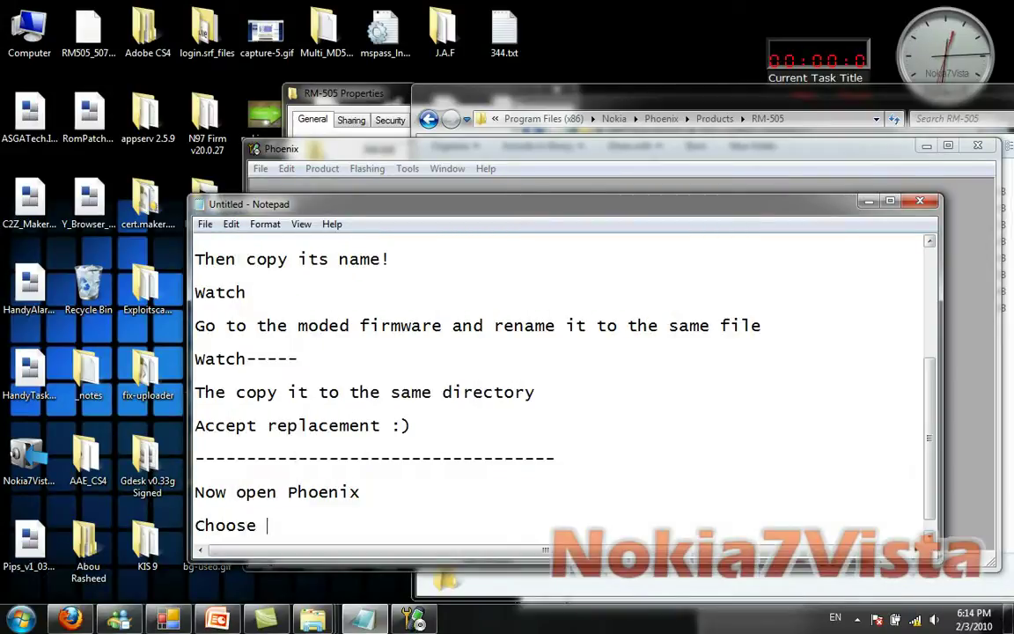
{"action": "type", "text": " File"}
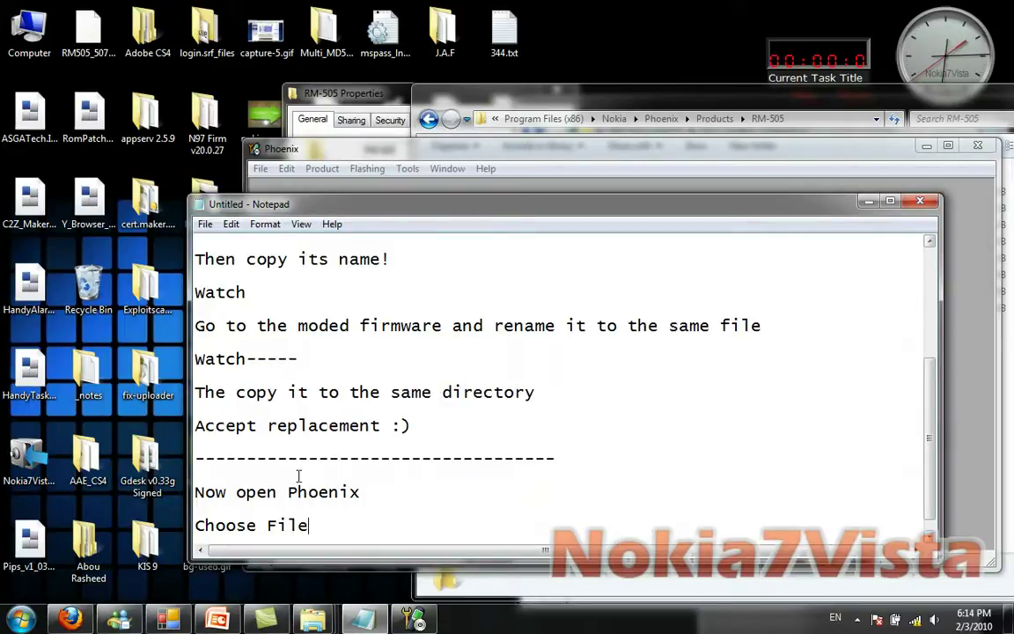
{"action": "type", "text": "}"}
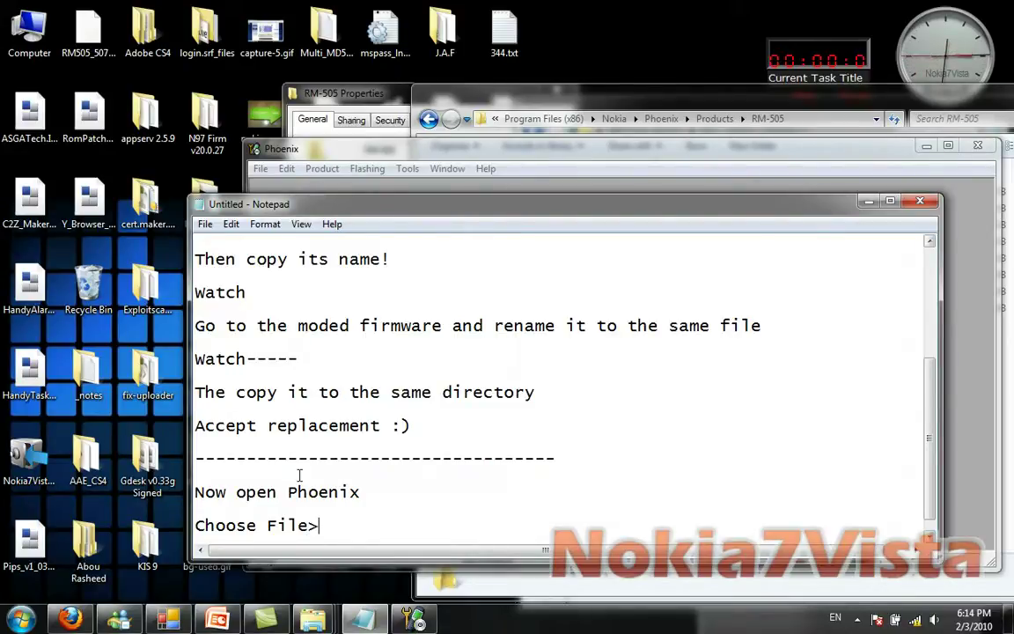
{"action": "type", "text": "scan"}
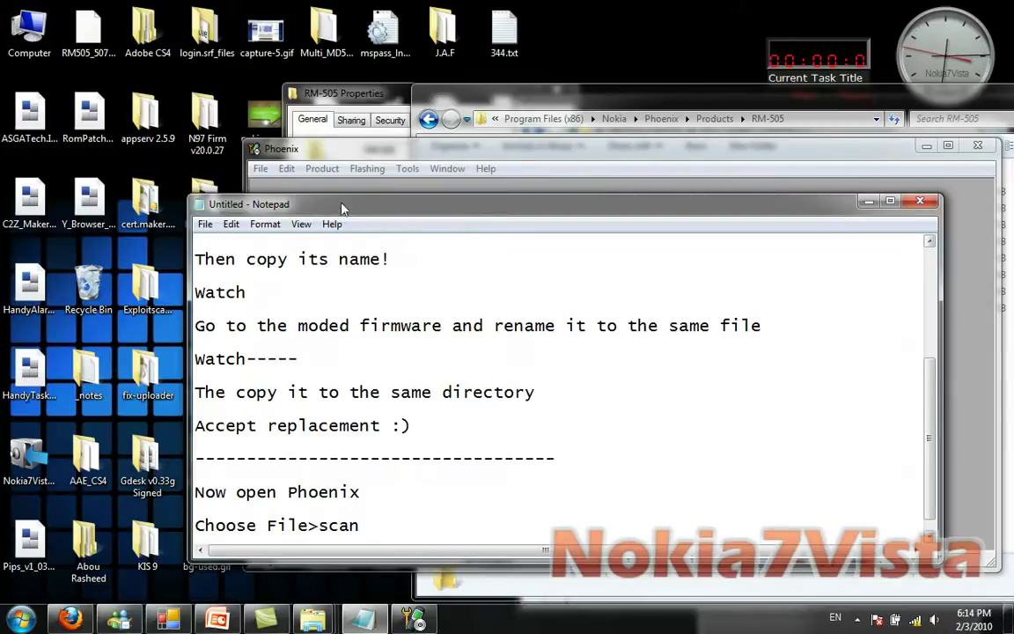
{"action": "left_click", "coordinate": [260, 168]}
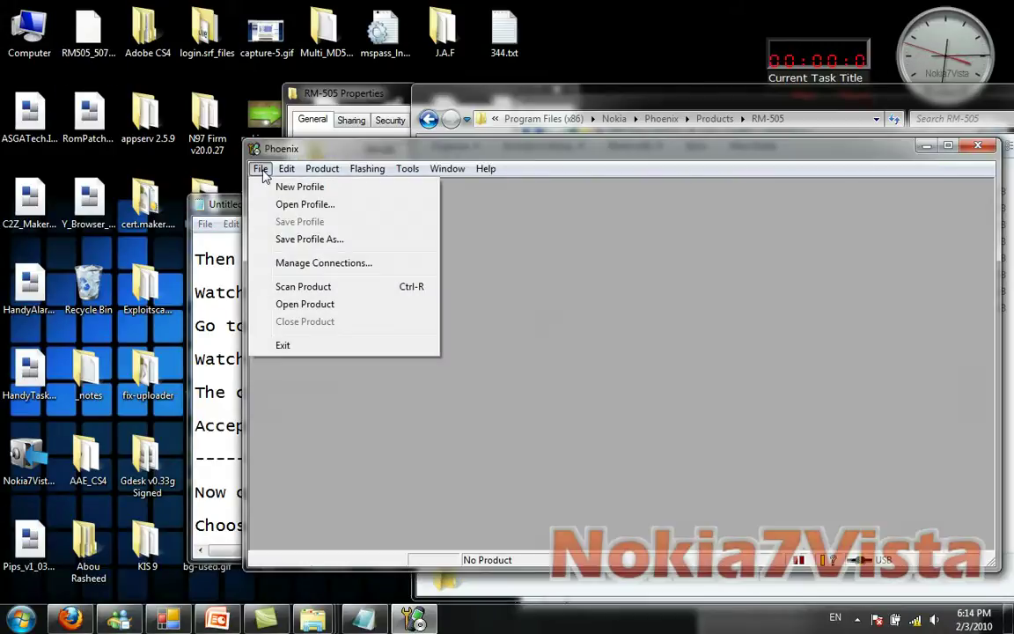
{"action": "left_click", "coordinate": [224, 203]}
{"action": "type", "text": "pro"}
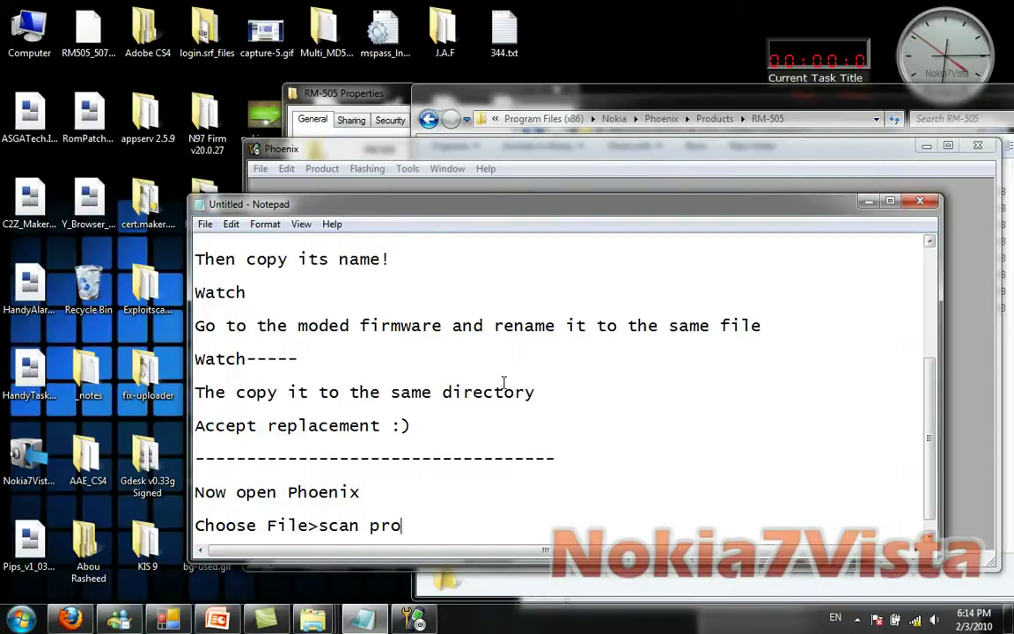
{"action": "type", "text": "duct"}
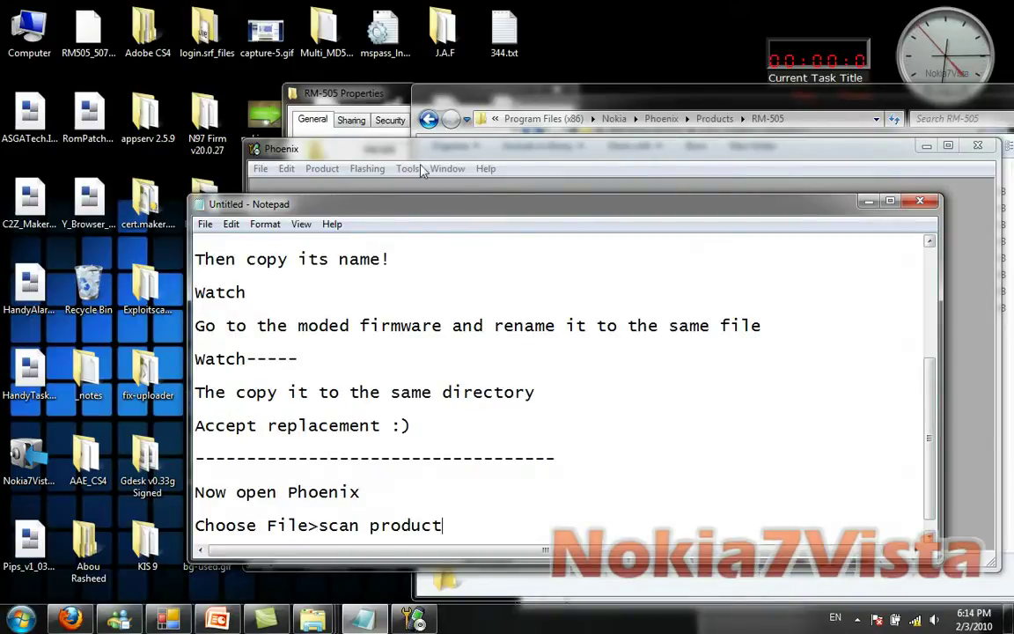
{"action": "key", "text": "Return"}
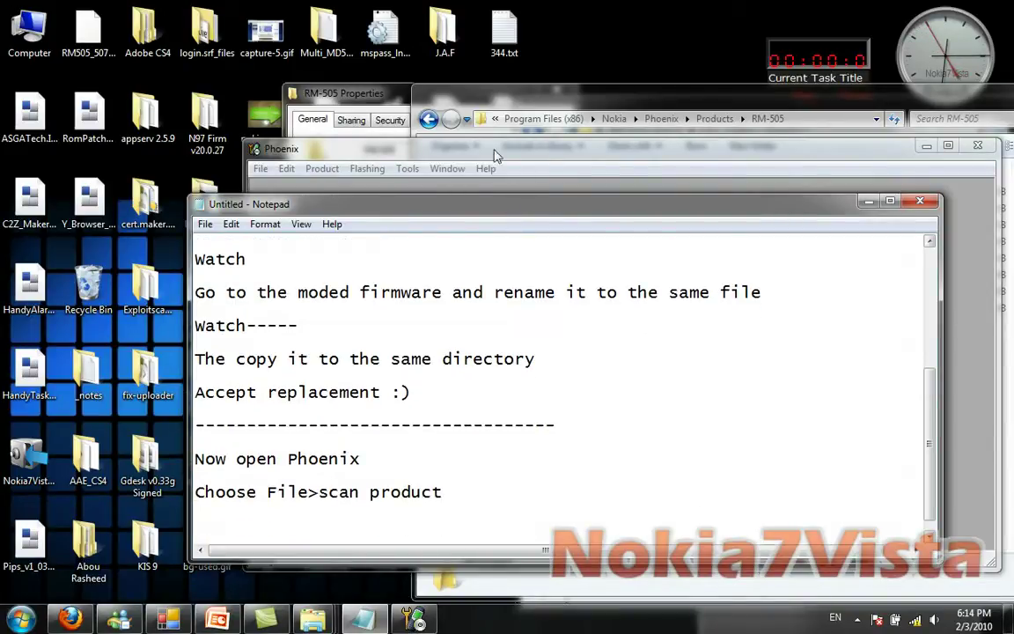
Switch to Phoenix and scan for the connected product
{"action": "left_click", "coordinate": [394, 152]}
{"action": "left_click", "coordinate": [261, 170]}
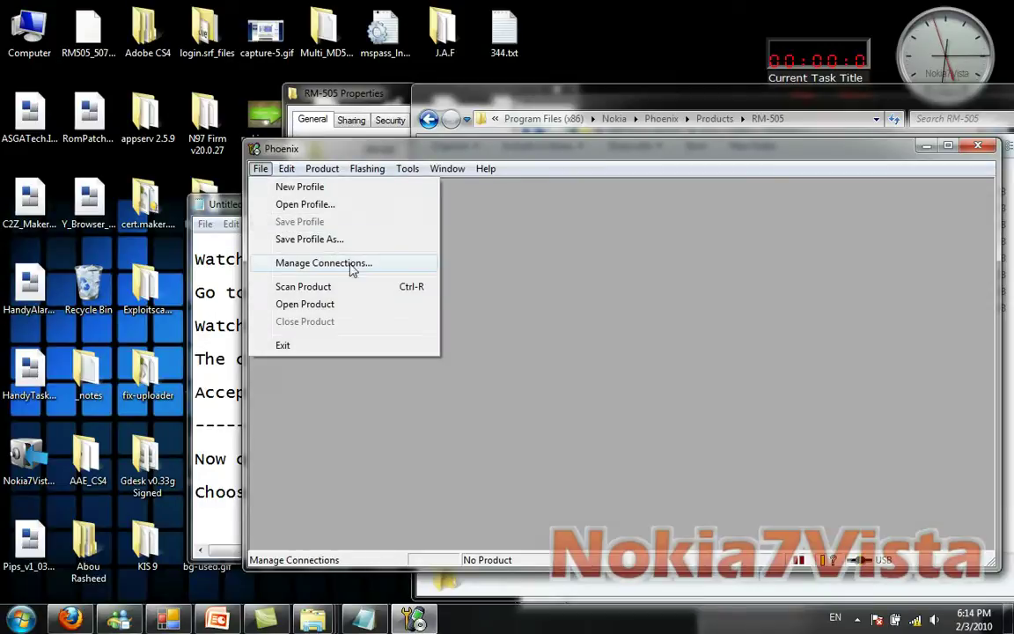
{"action": "left_click", "coordinate": [306, 287]}
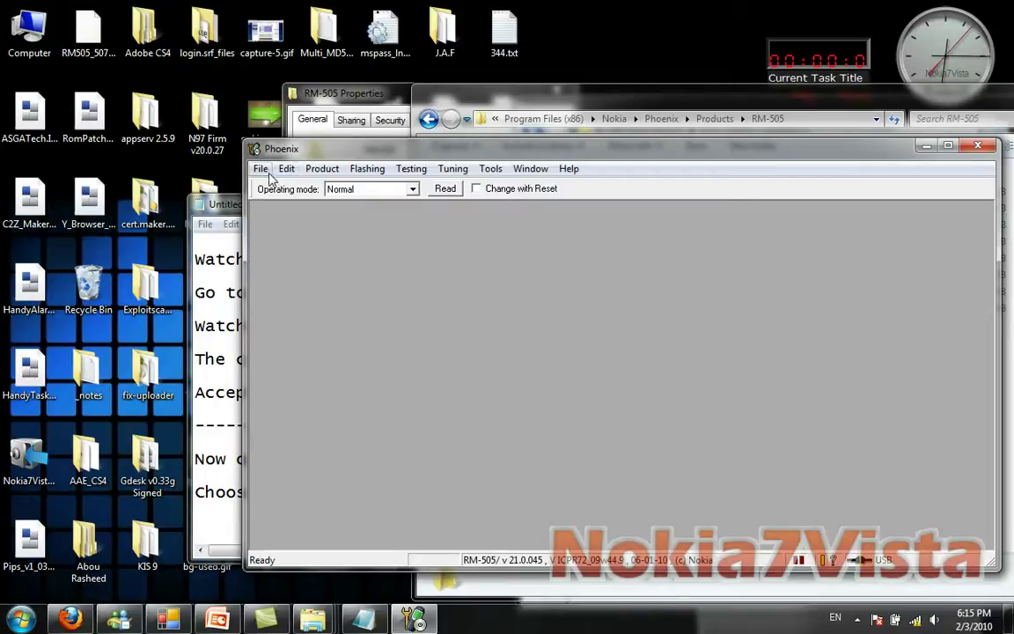
Look up the firmware update command in Phoenix and add the line "Now choose Flashing>Firm Update" to the Notepad notes
{"action": "left_click", "coordinate": [367, 168]}
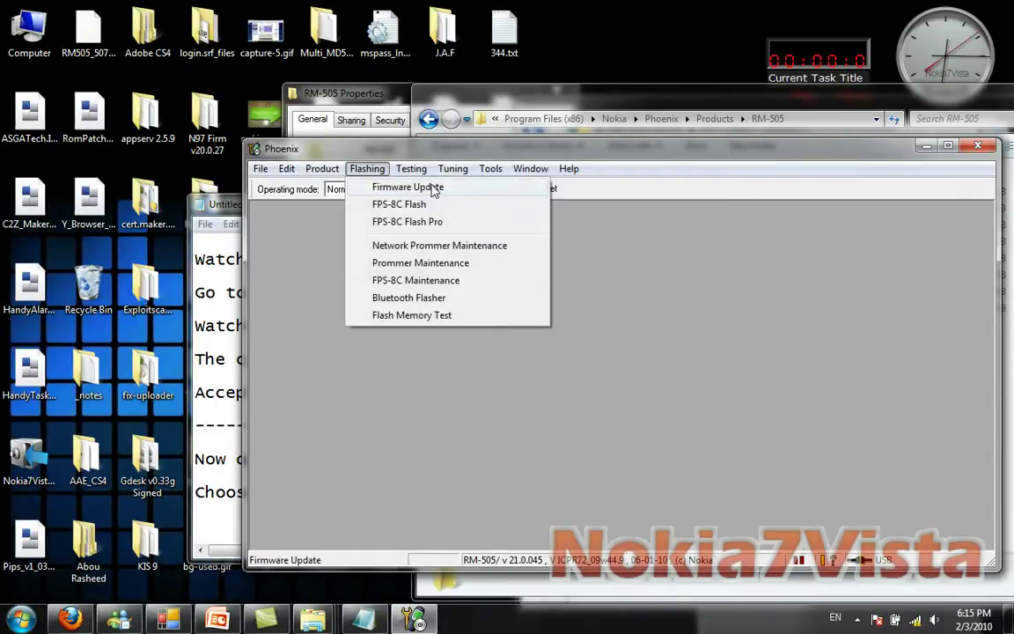
{"action": "left_click", "coordinate": [212, 507]}
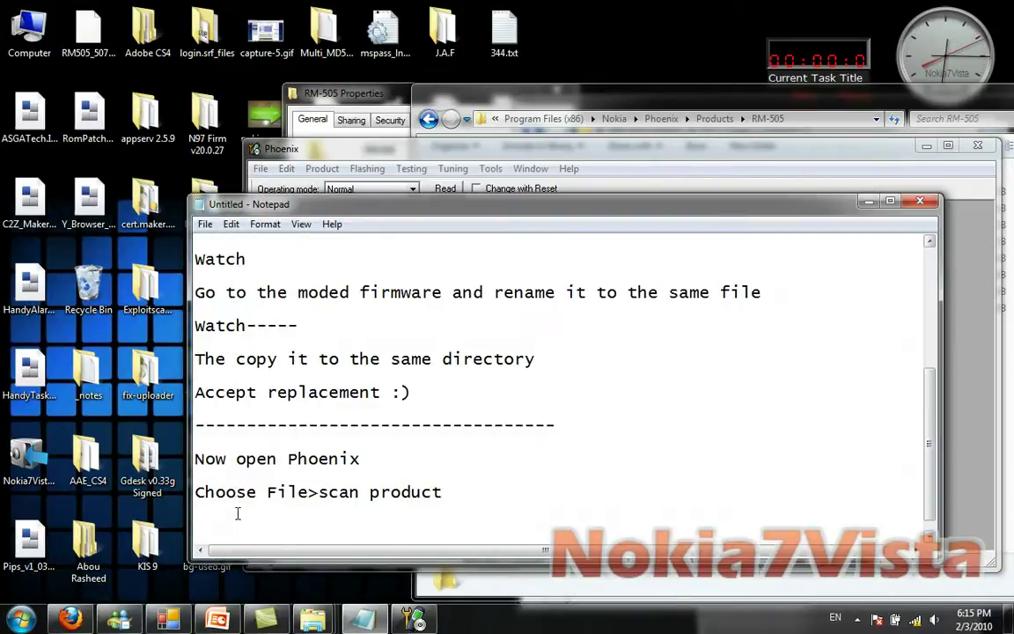
{"action": "type", "text": "Now "}
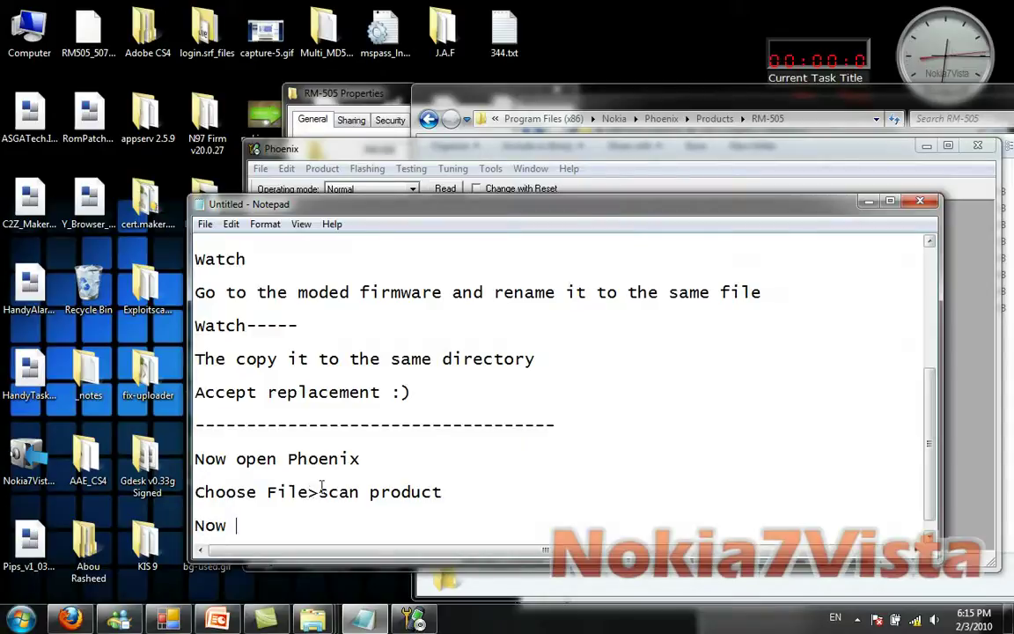
{"action": "type", "text": "choos"}
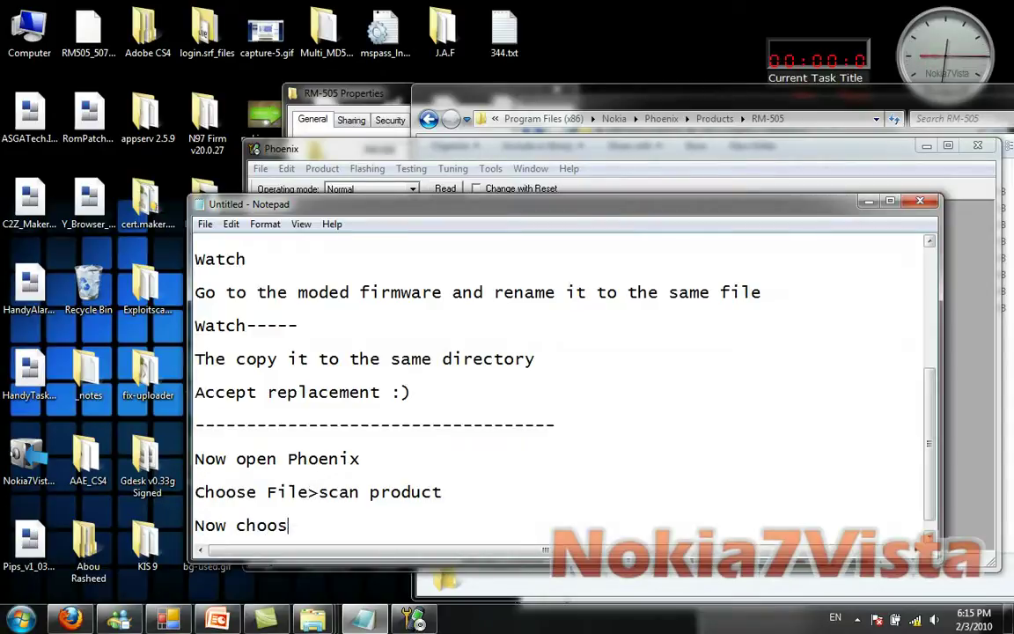
{"action": "type", "text": "e Flashing>Firm"}
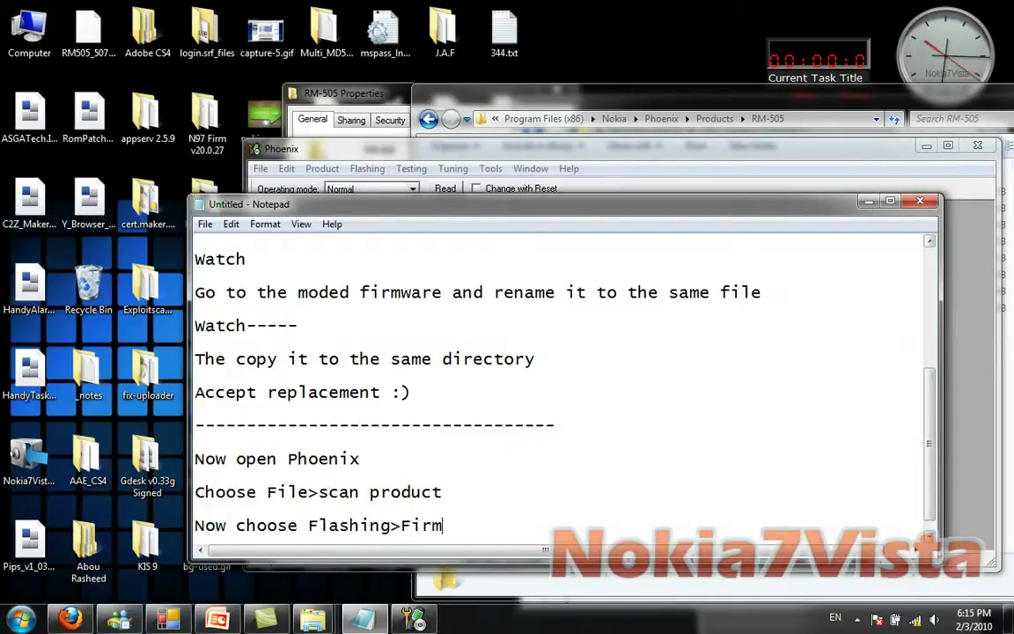
{"action": "type", "text": " Update"}
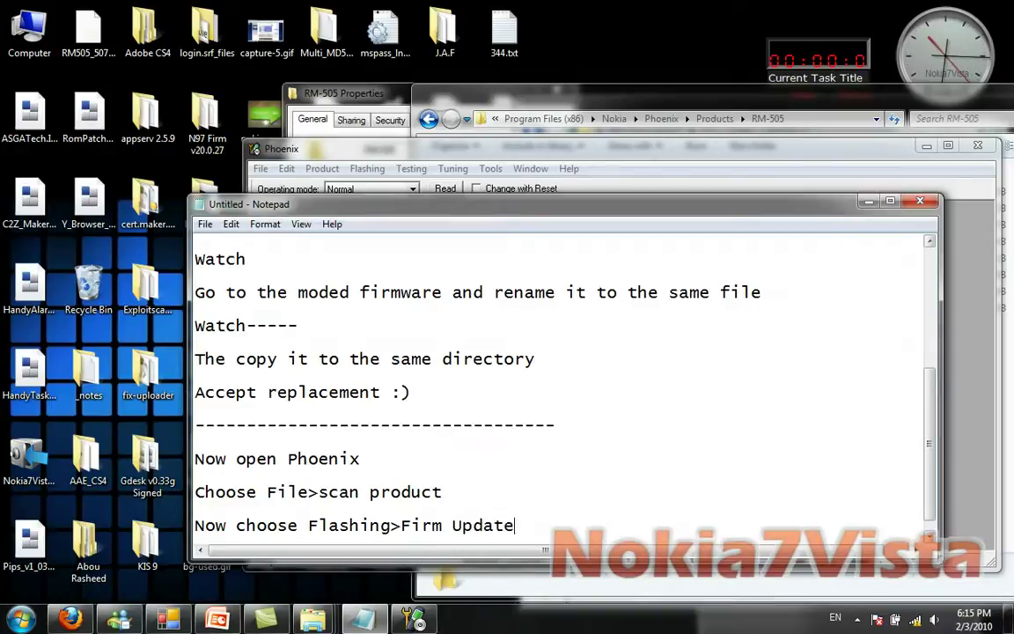
Open the Firmware Update window in Phoenix and highlight the SW version under the product information
{"action": "left_click", "coordinate": [363, 168]}
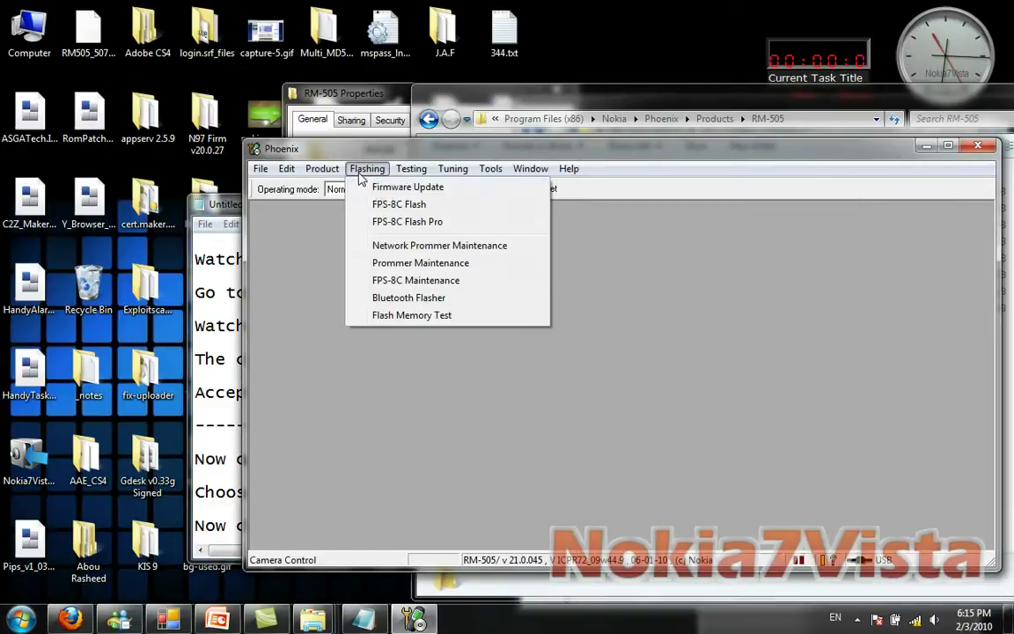
{"action": "left_click", "coordinate": [436, 188]}
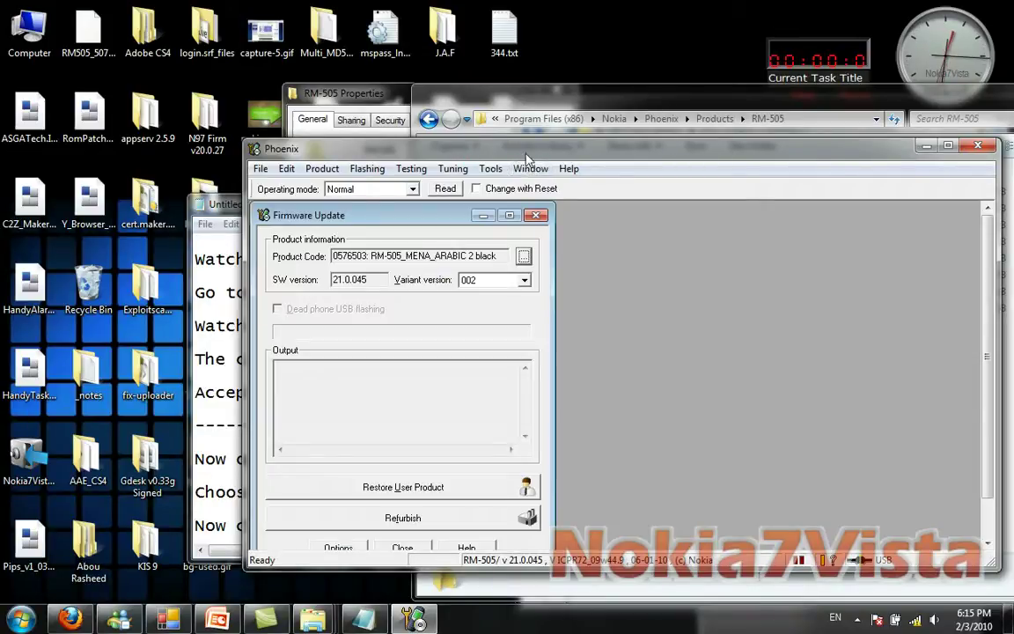
{"action": "left_click_drag", "start_coordinate": [500, 256], "coordinate": [296, 280]}
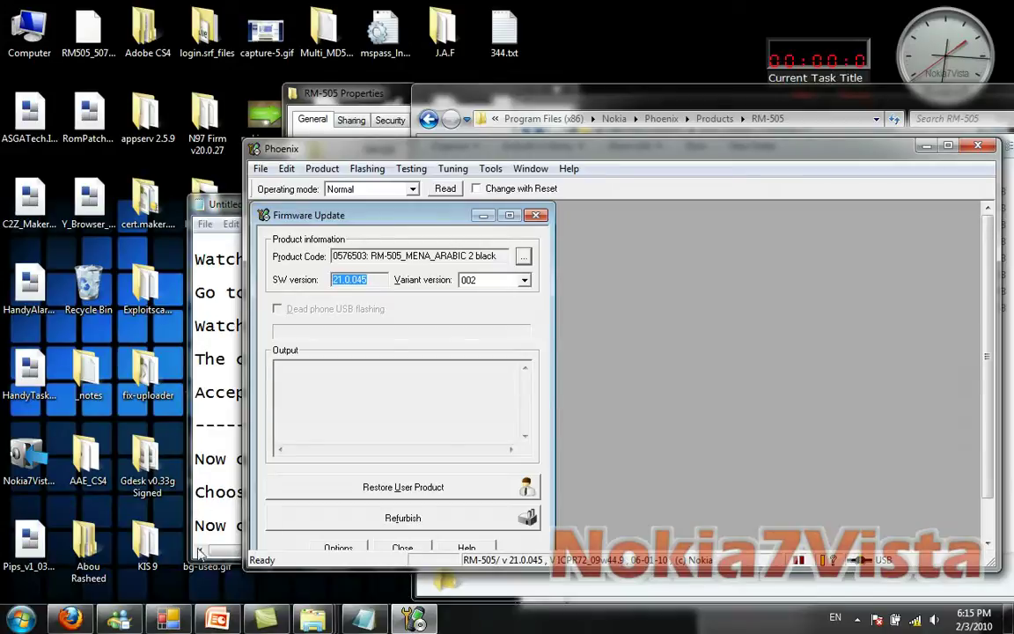
Start a new line reading "Make sure you ch" below the Flashing instruction in the Notepad notes
{"action": "left_click", "coordinate": [216, 515]}
{"action": "key", "text": "Return"}
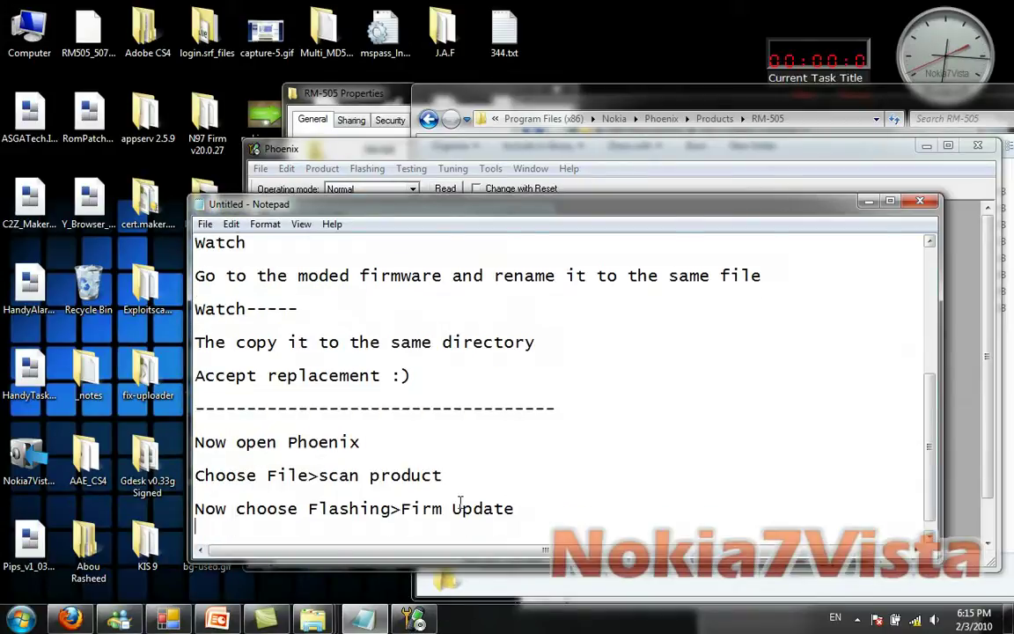
{"action": "type", "text": "Make sure you ch"}
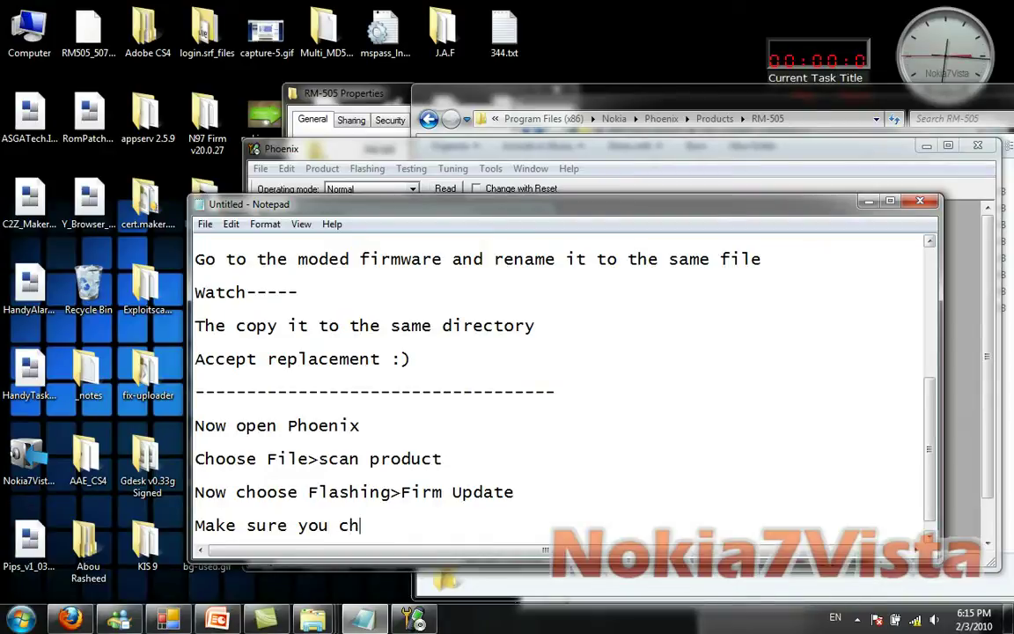